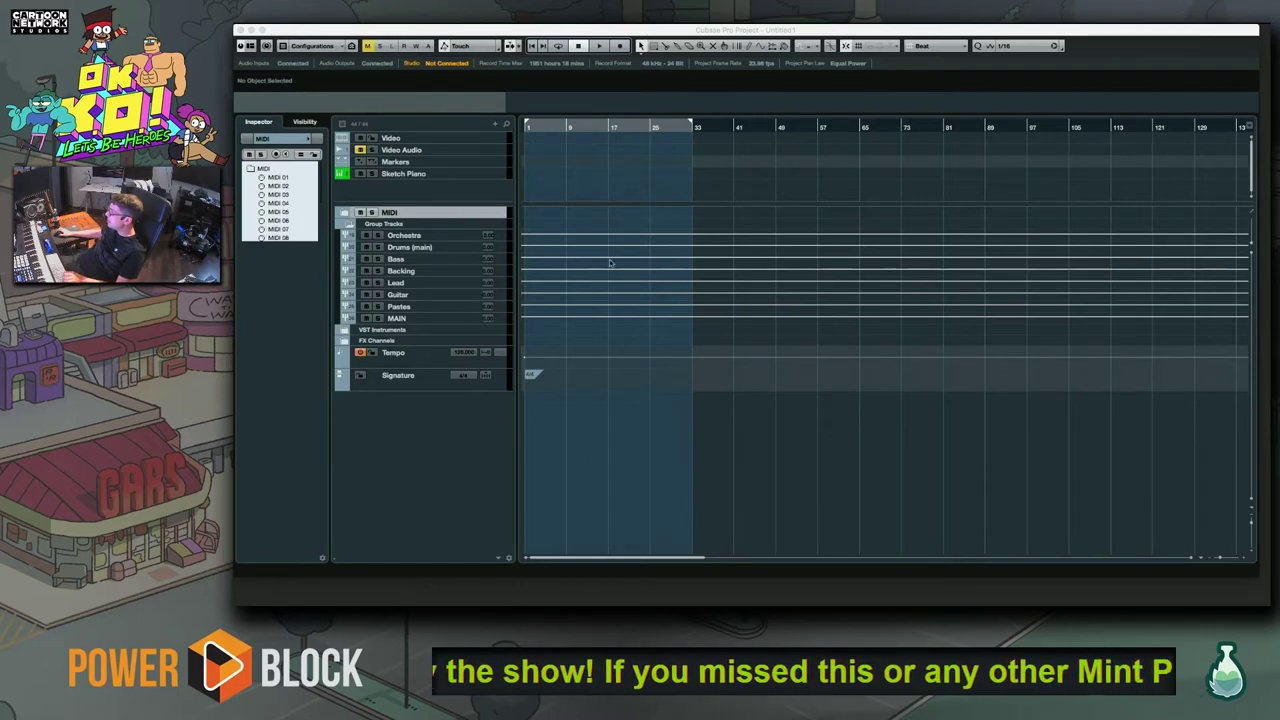
pyautogui.click(497, 222)
pyautogui.click(496, 216)
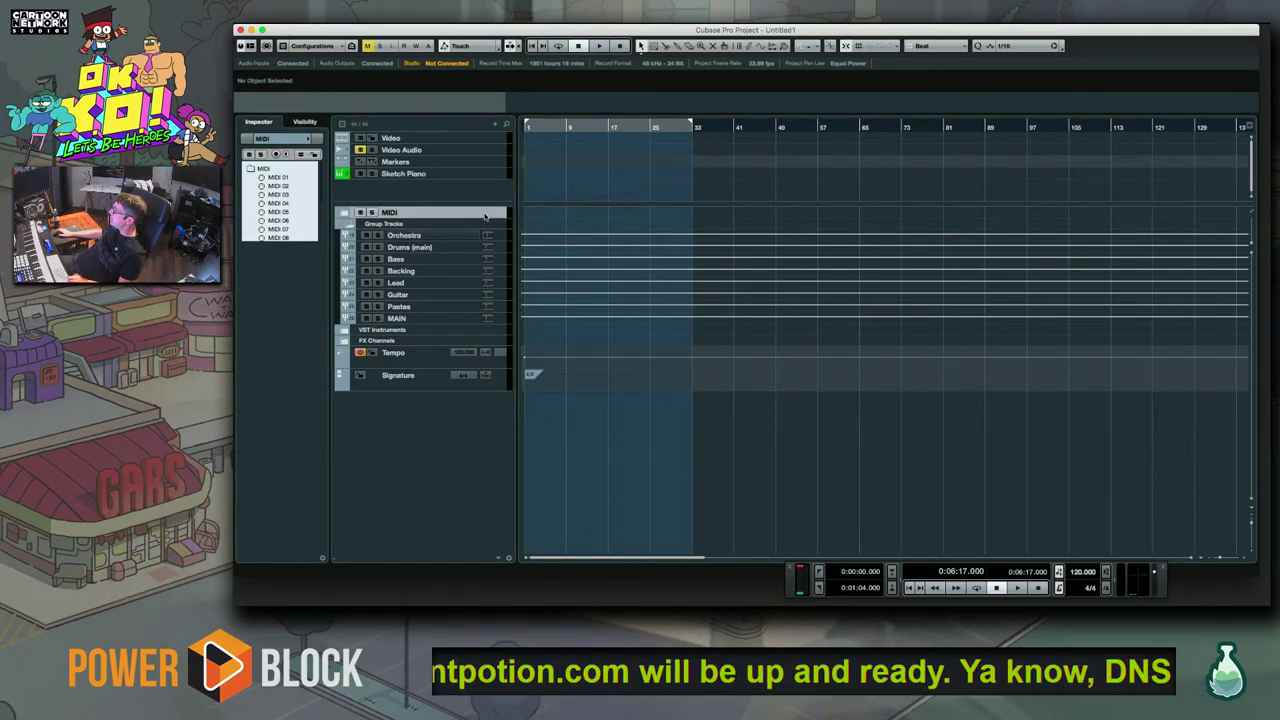
pyautogui.rightClick(485, 215)
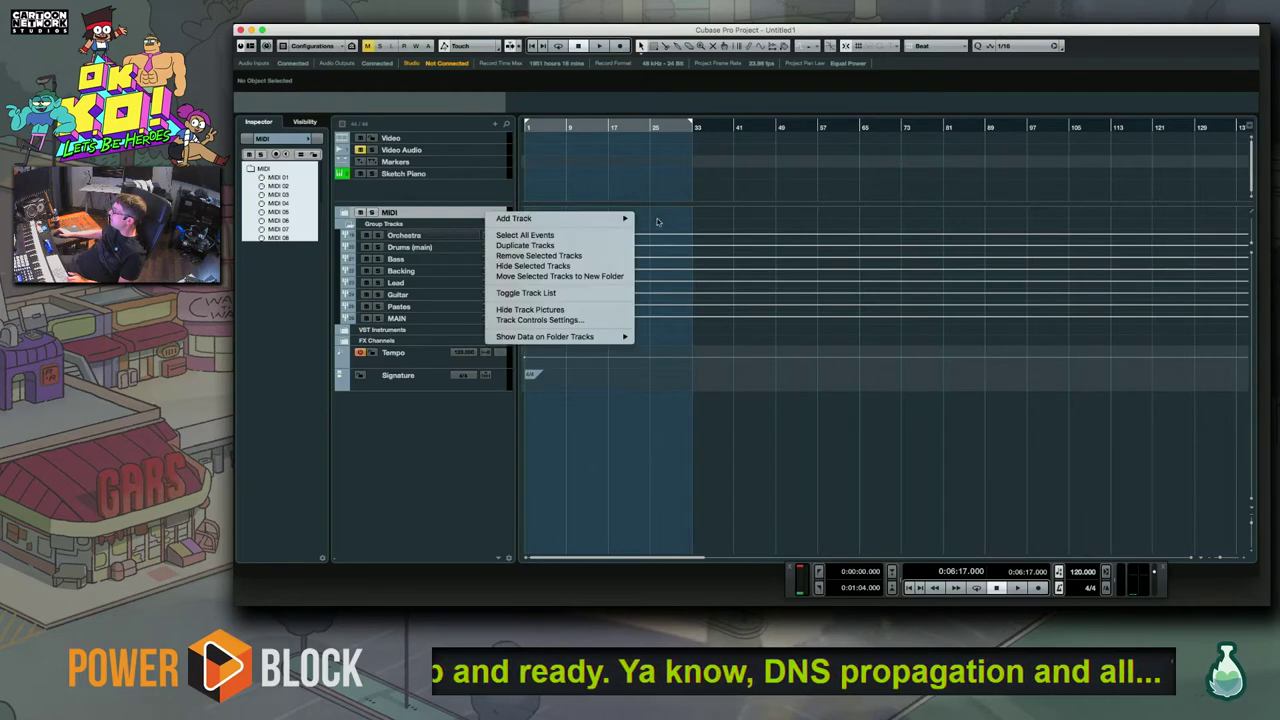
pyautogui.moveTo(620, 220)
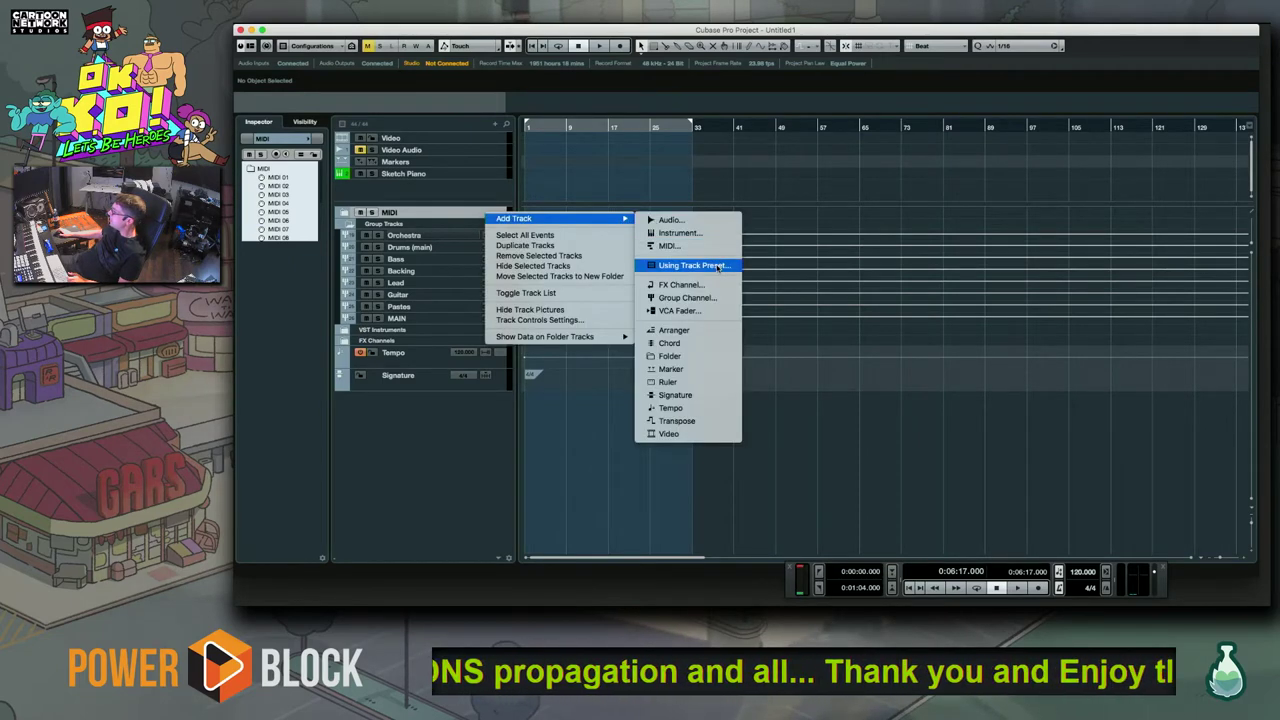
pyautogui.click(474, 213)
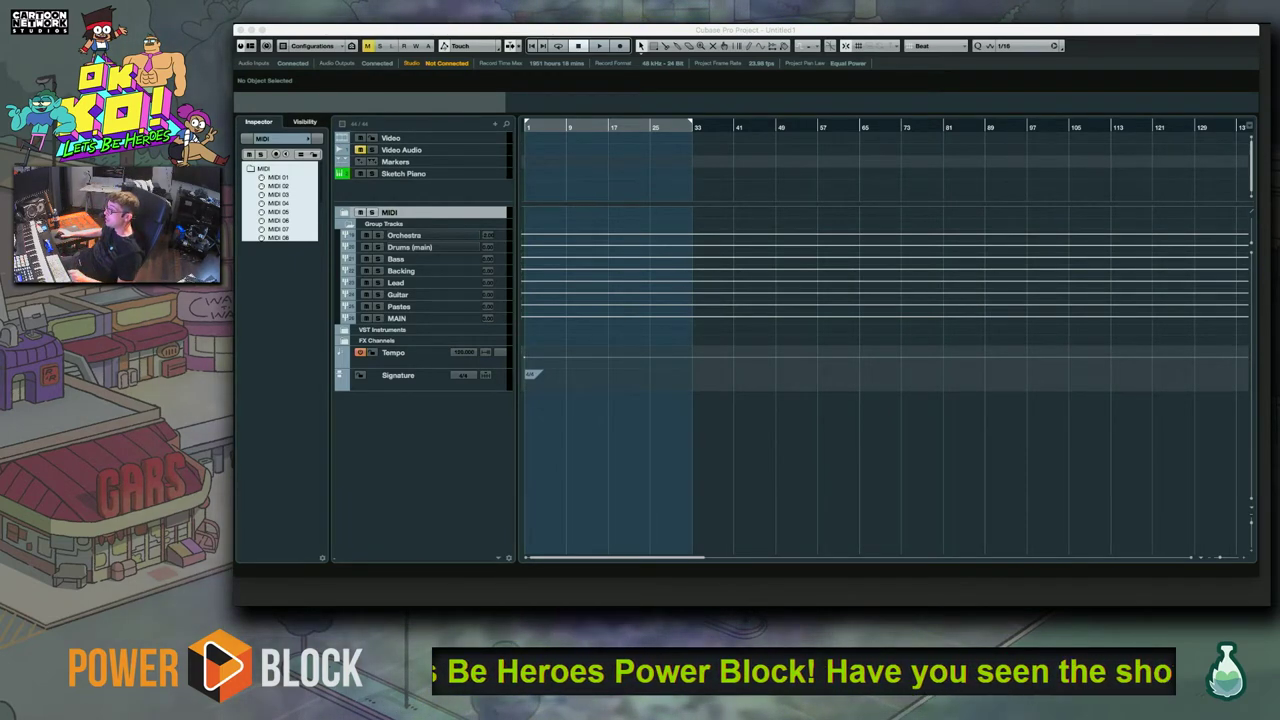
# Resize the project window slightly by adjusting its edges so the whole arrangement fits the visible screen area
pyautogui.click(482, 28)
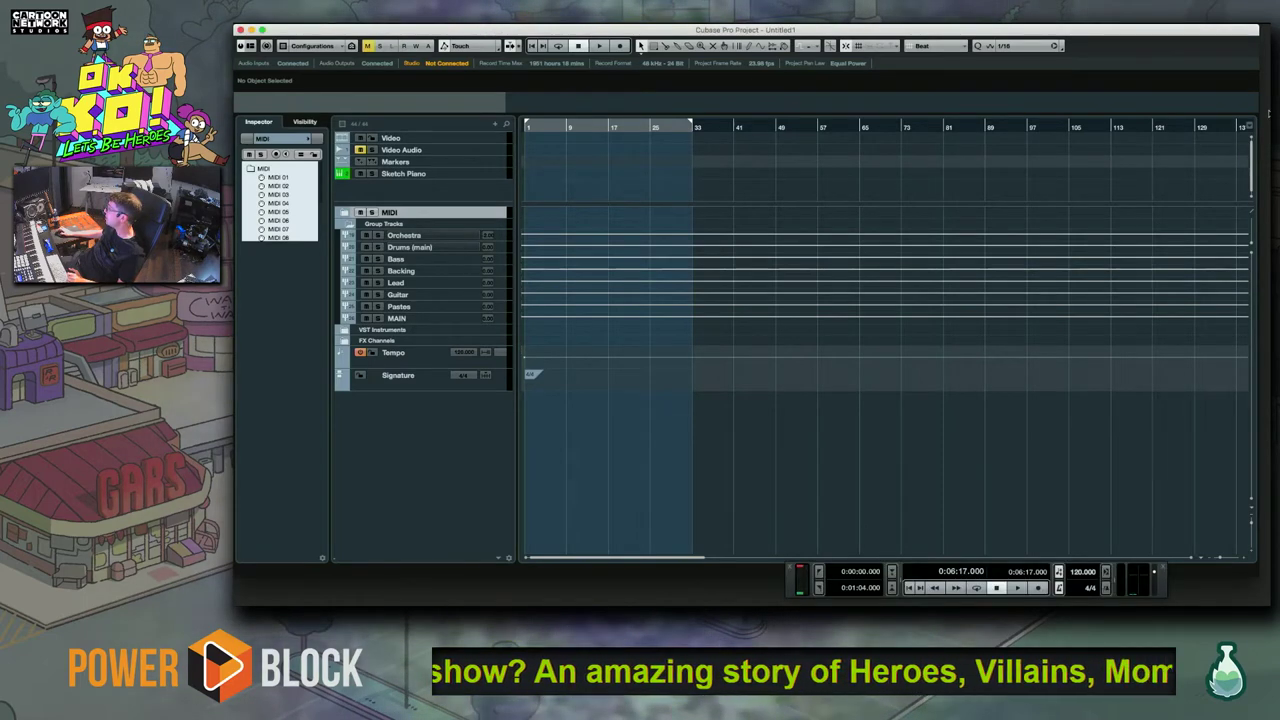
pyautogui.moveTo(1262, 62); pyautogui.dragTo(1271, 62)
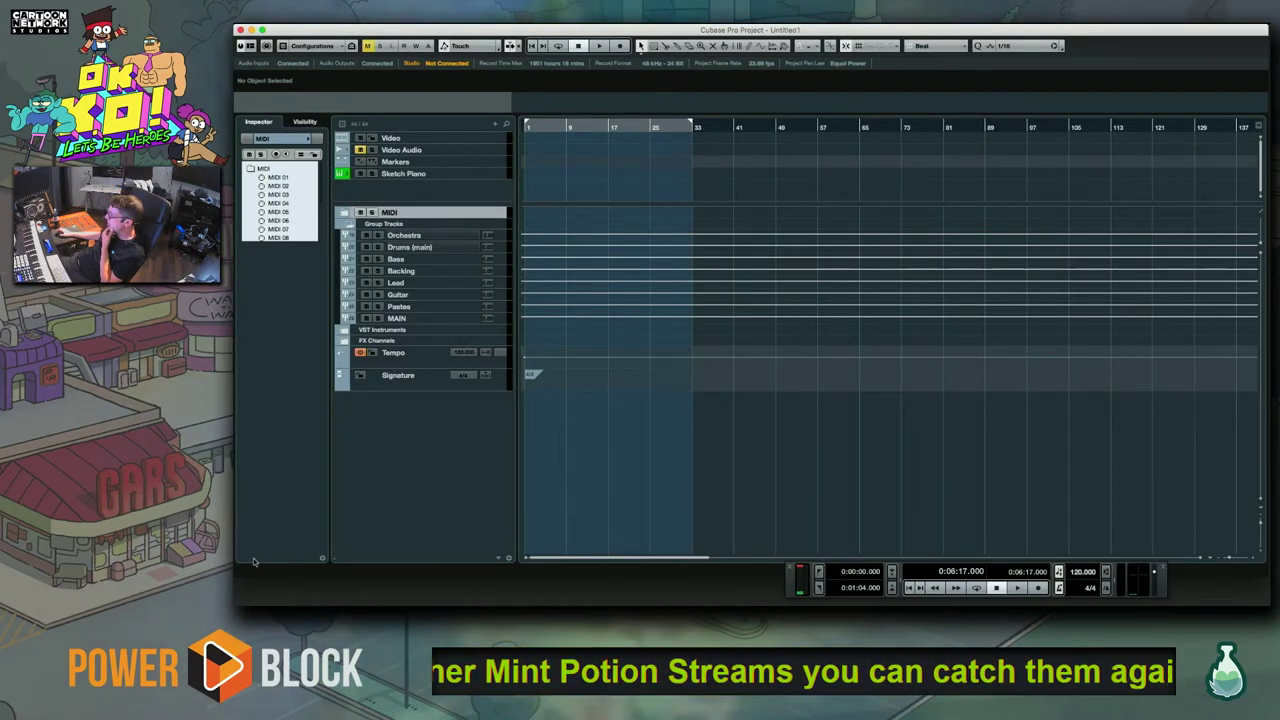
pyautogui.moveTo(235, 574); pyautogui.dragTo(240, 576)
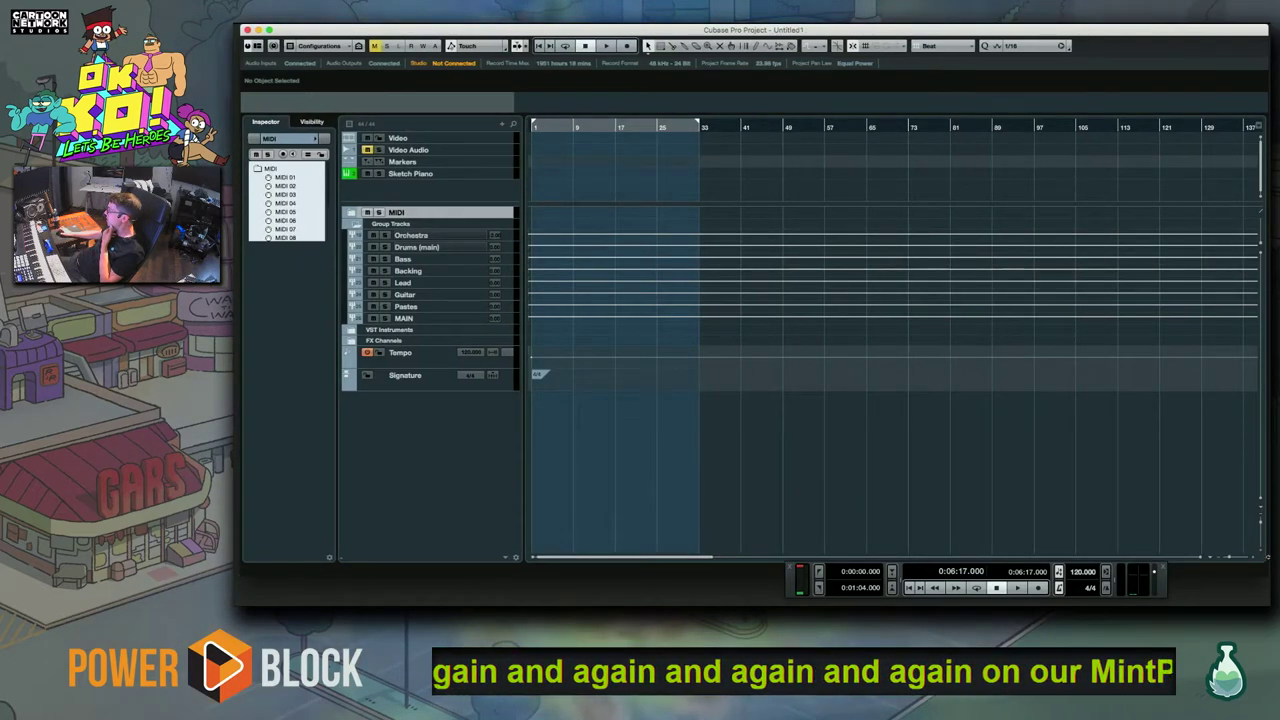
pyautogui.moveTo(1267, 568); pyautogui.dragTo(1263, 570)
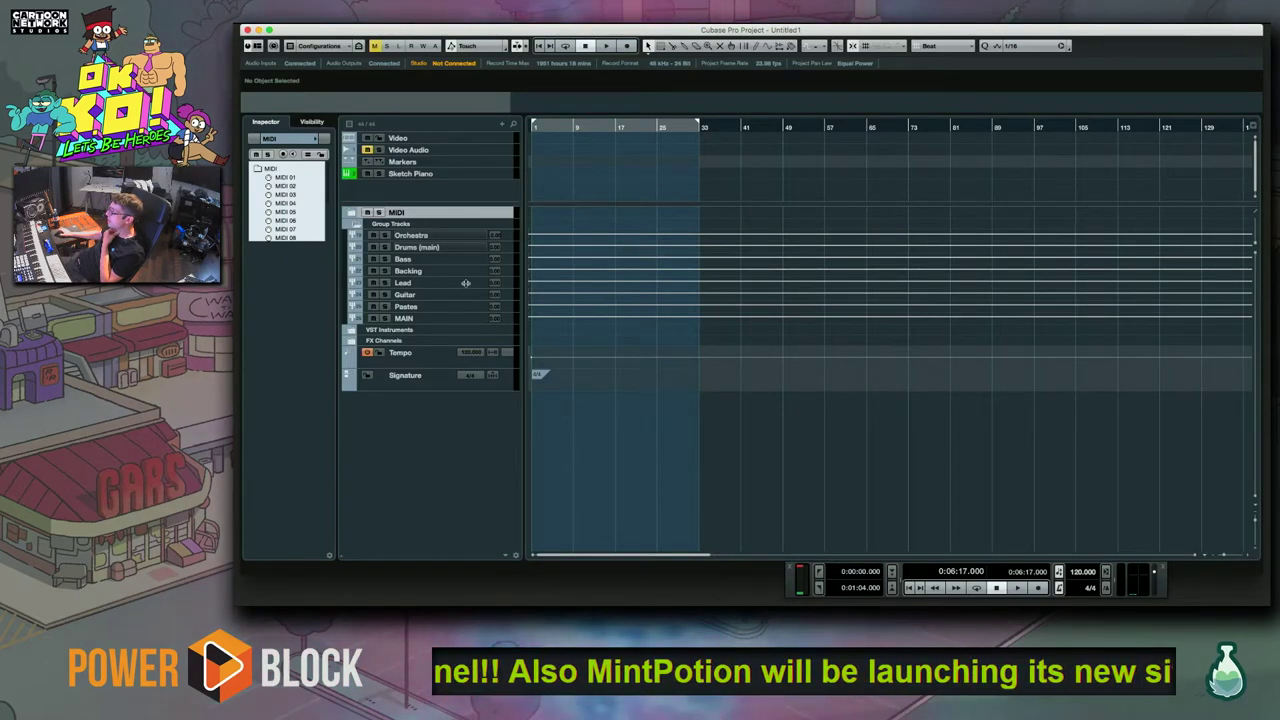
pyautogui.click(511, 236)
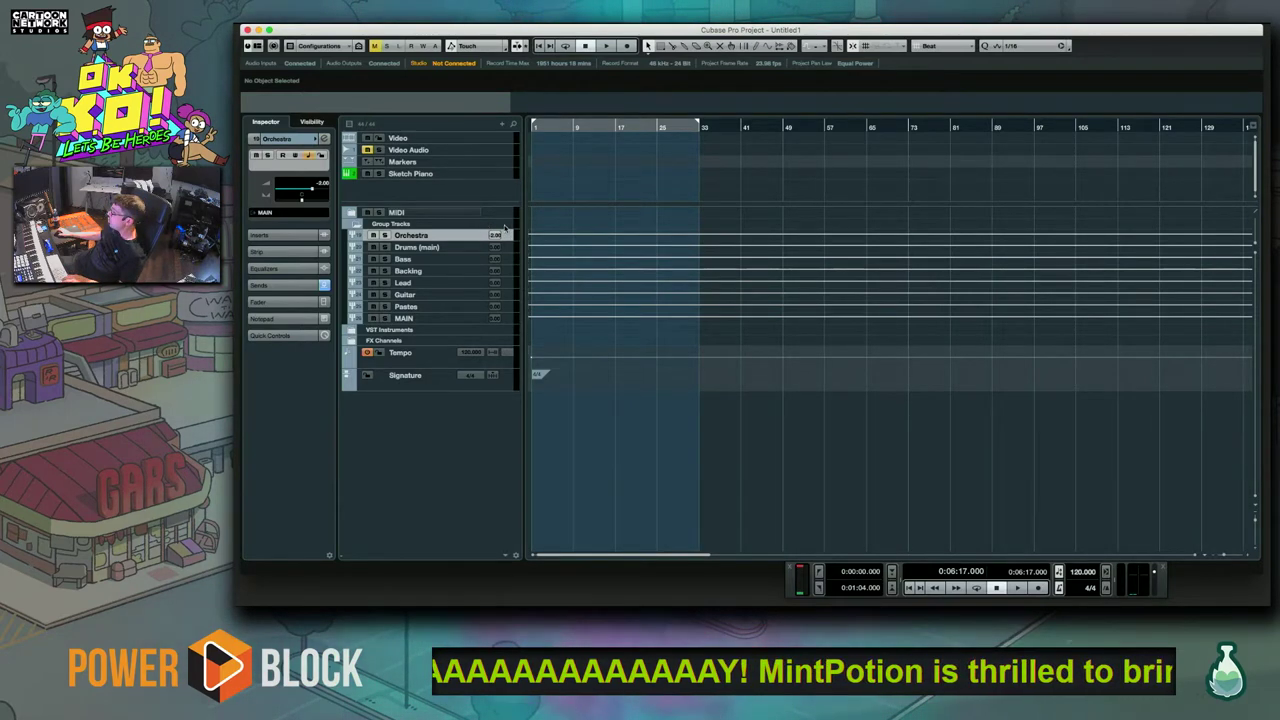
pyautogui.click(506, 213)
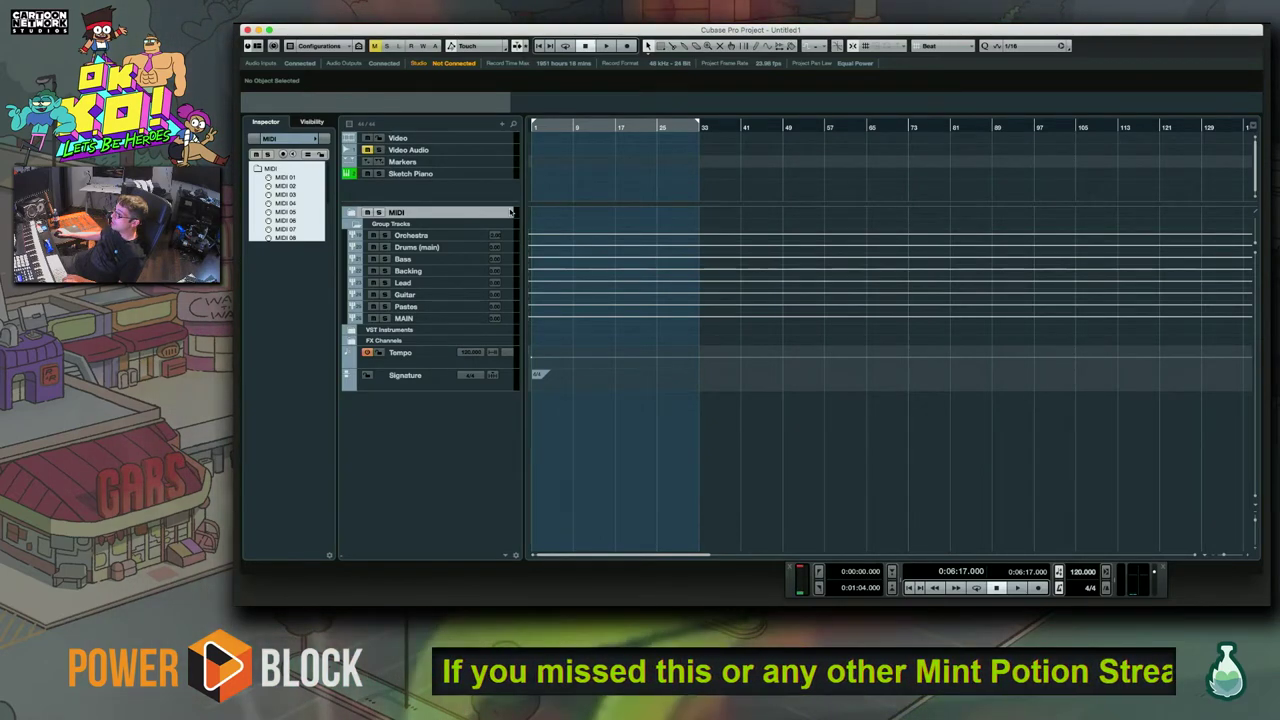
pyautogui.click(511, 211)
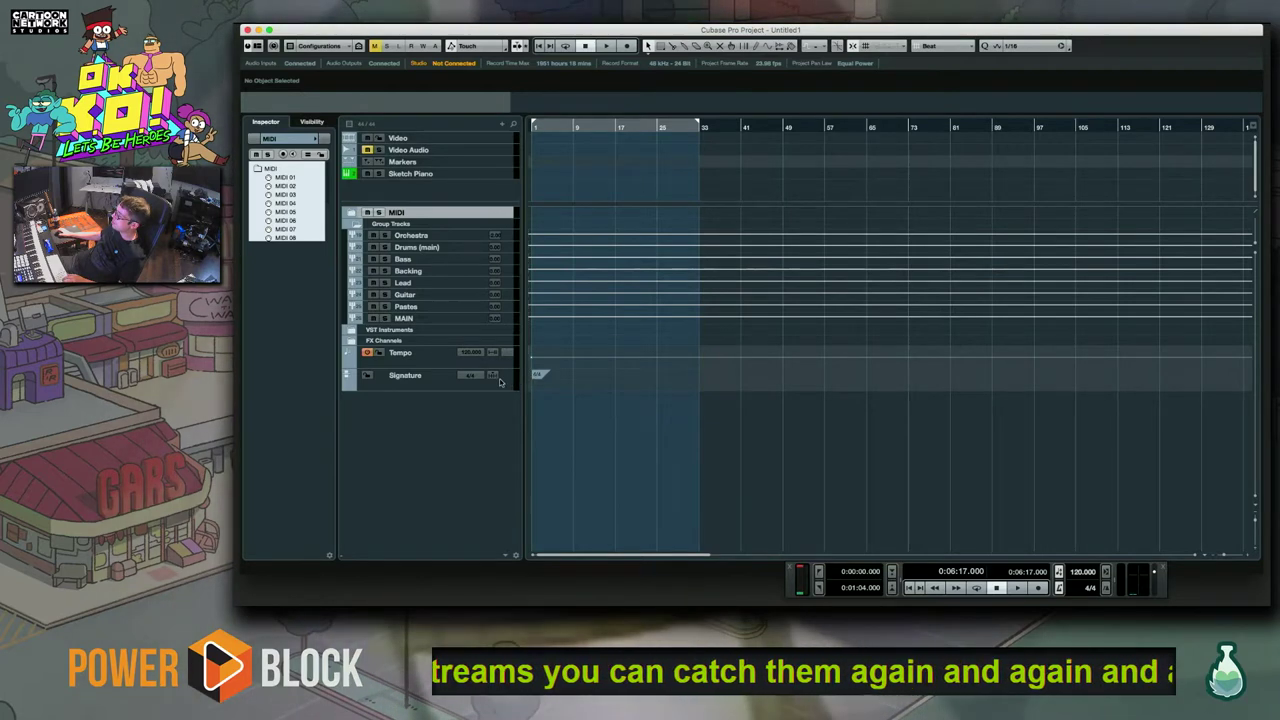
pyautogui.click(543, 371)
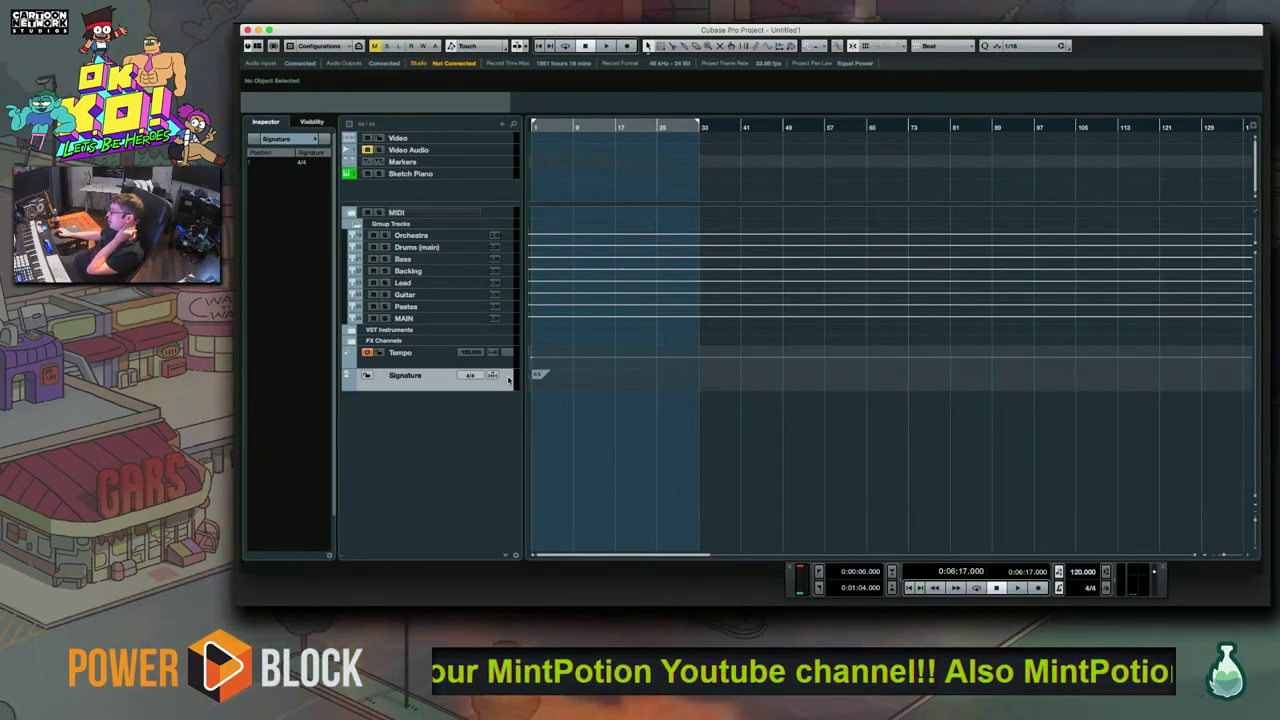
pyautogui.rightClick(512, 378)
pyautogui.moveTo(524, 382)
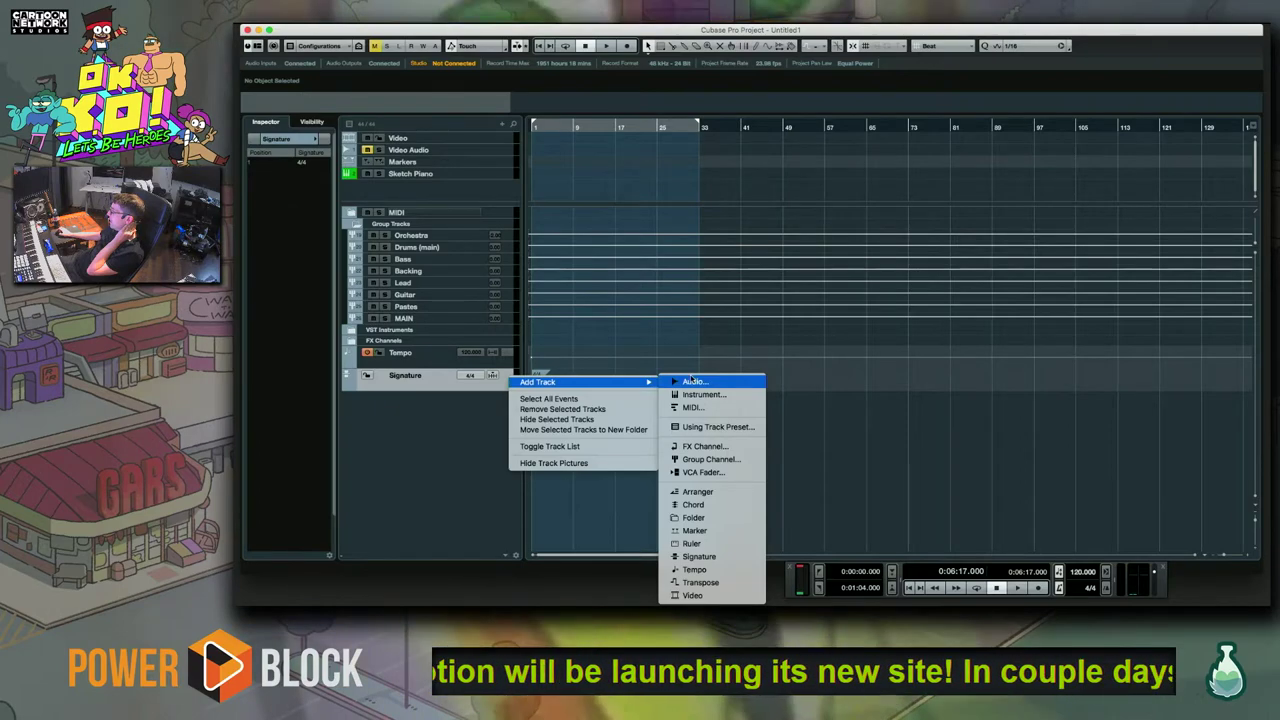
pyautogui.click(455, 385)
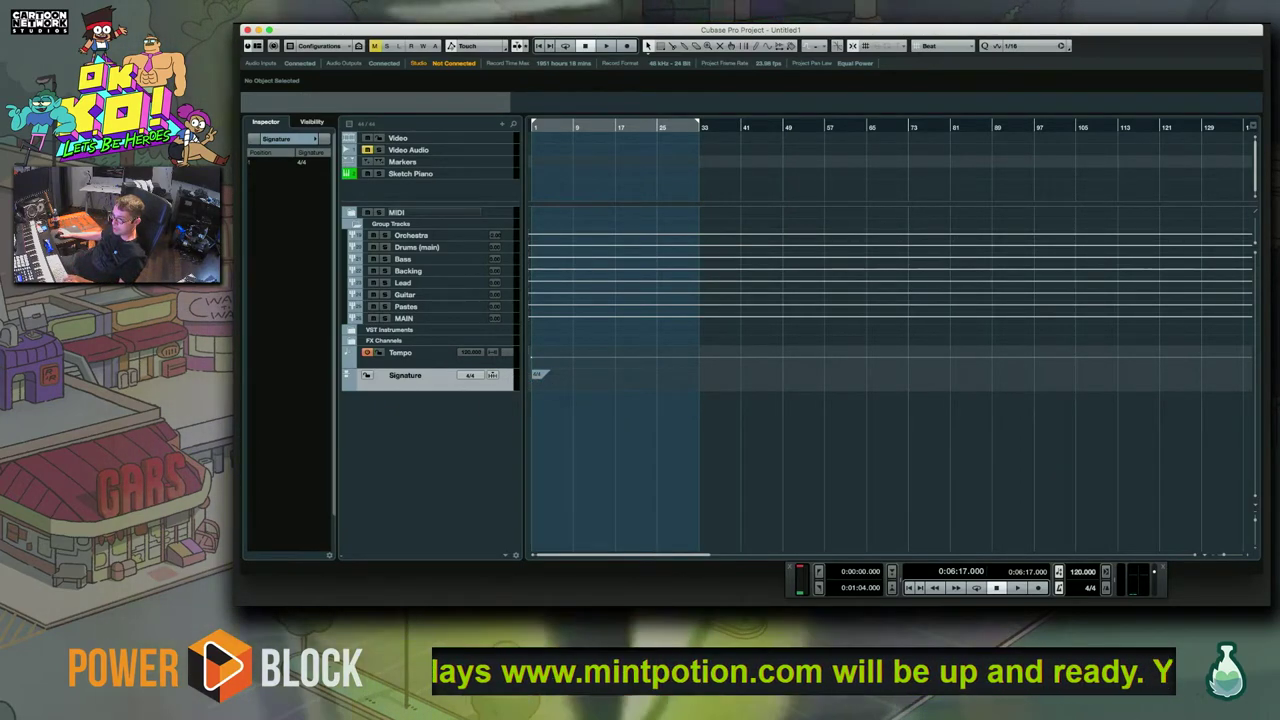
pyautogui.press('super+Tab')
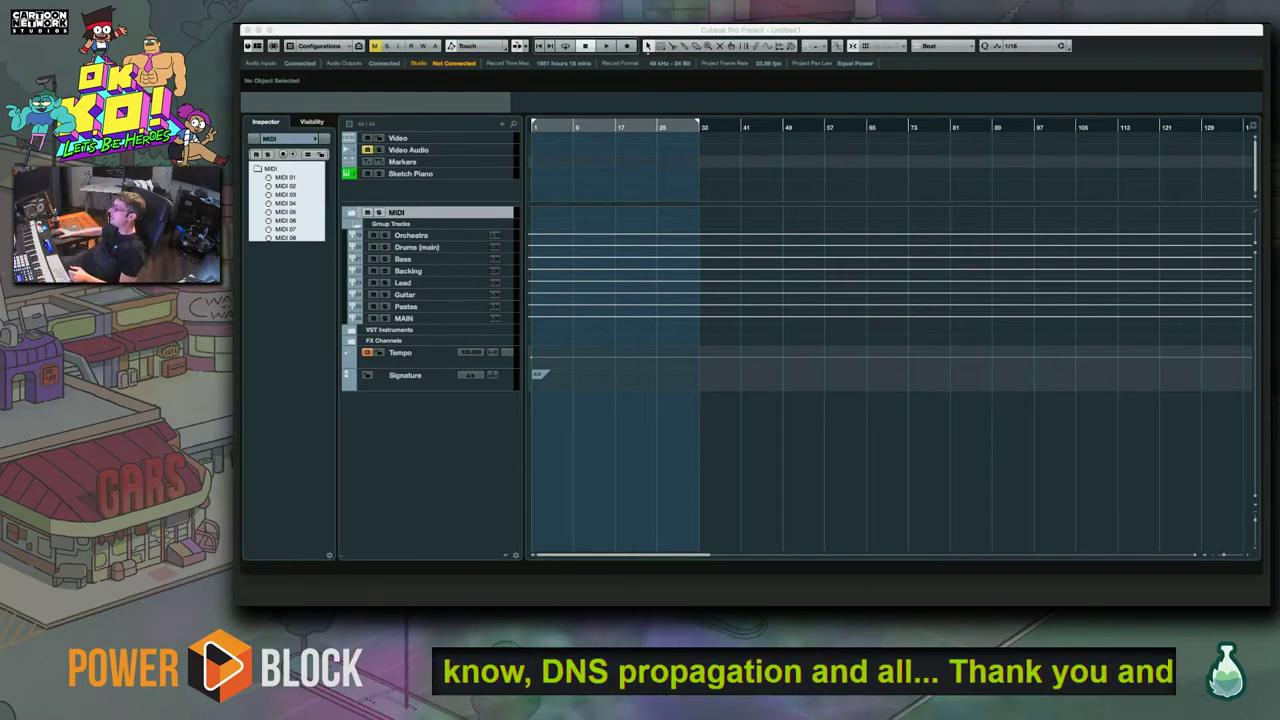
# Expand the MIDI folder track to check the tracks inside it, and collapse it again
pyautogui.click(480, 211)
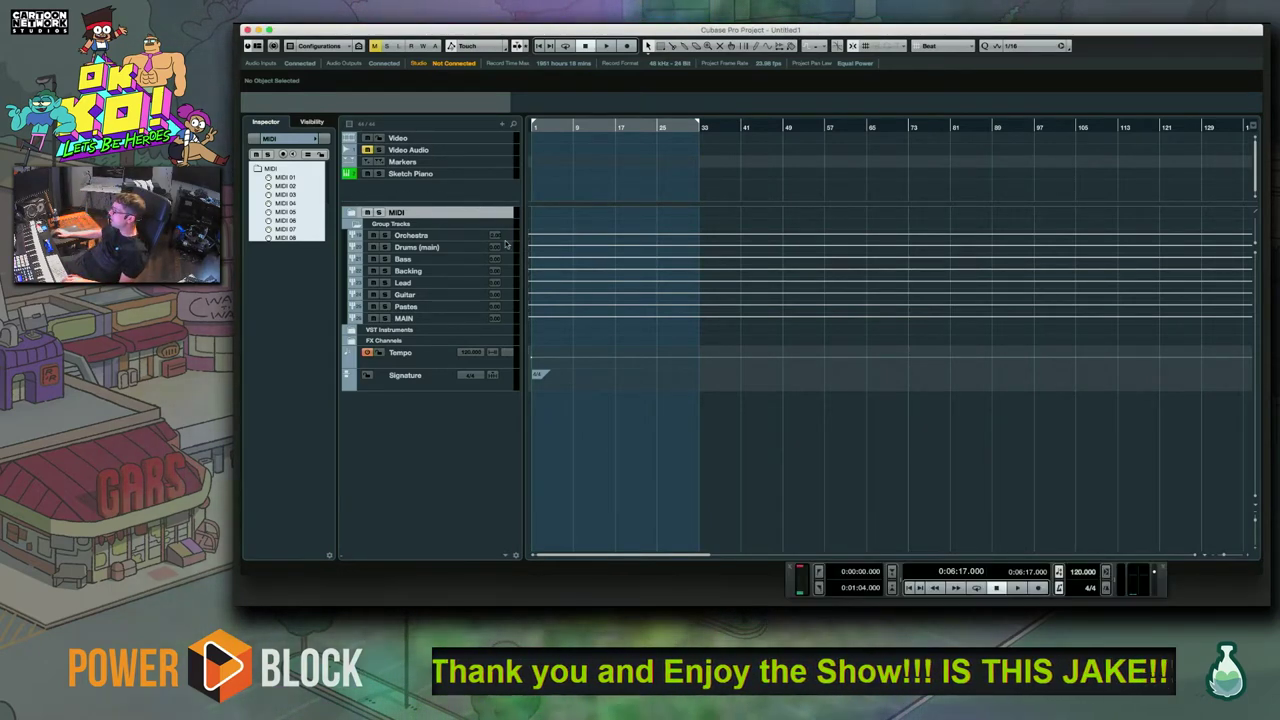
pyautogui.click(509, 377)
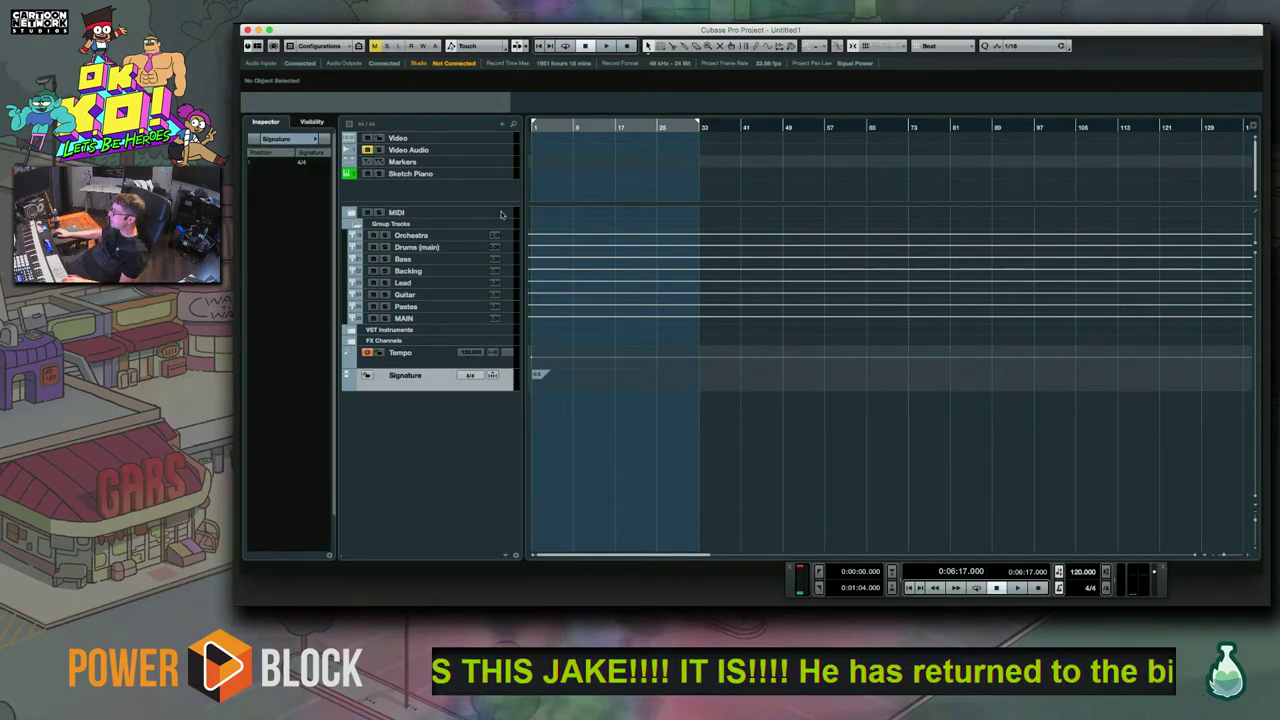
pyautogui.click(502, 214)
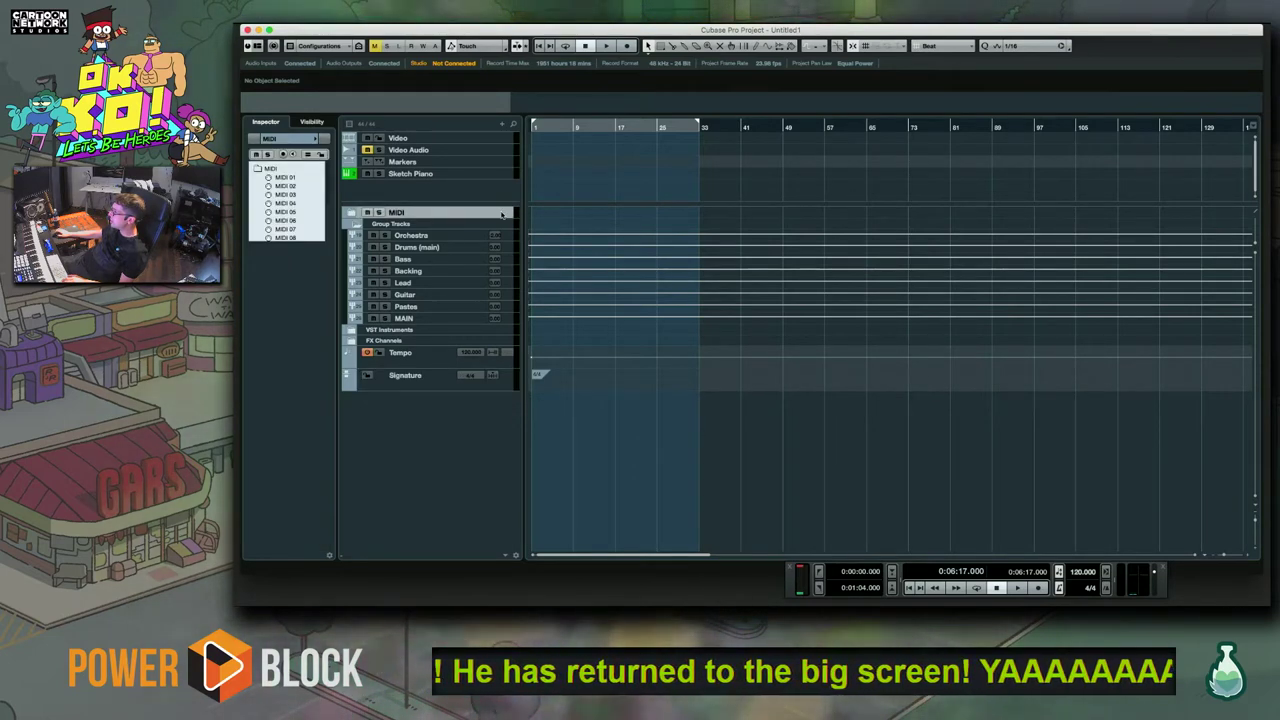
pyautogui.click(352, 213)
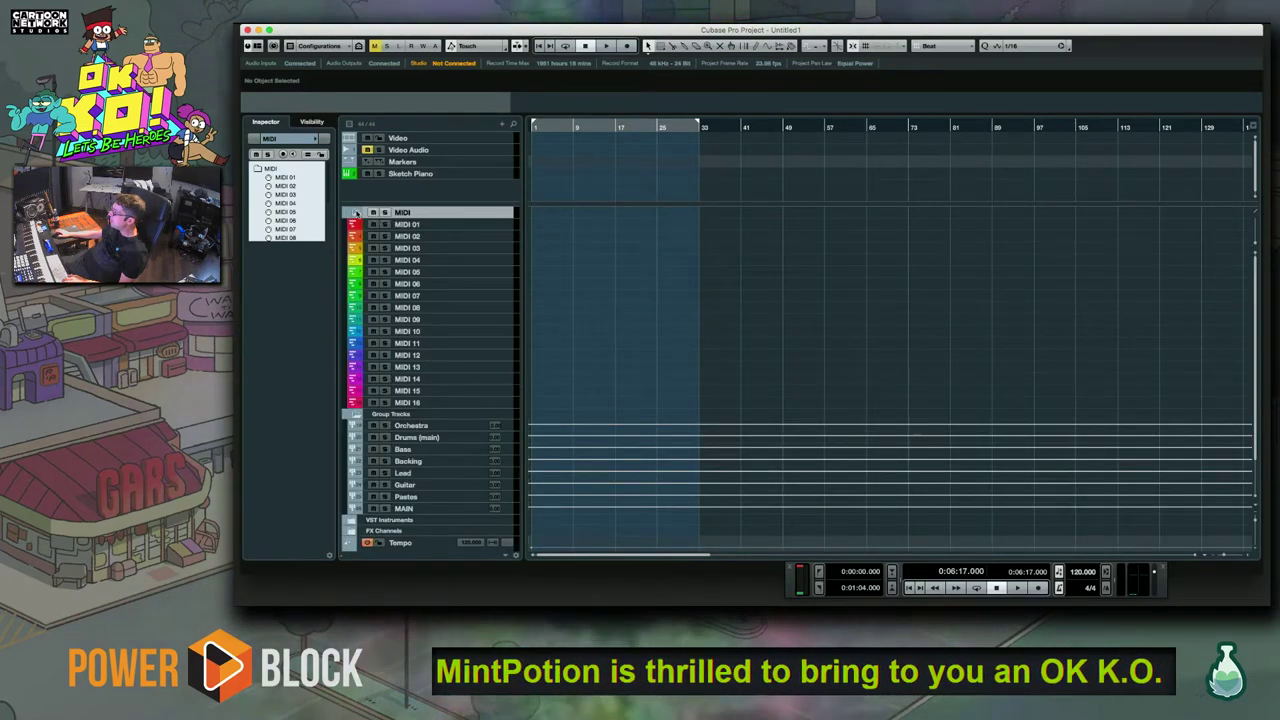
pyautogui.click(354, 213)
pyautogui.rightClick(517, 214)
pyautogui.moveTo(640, 217)
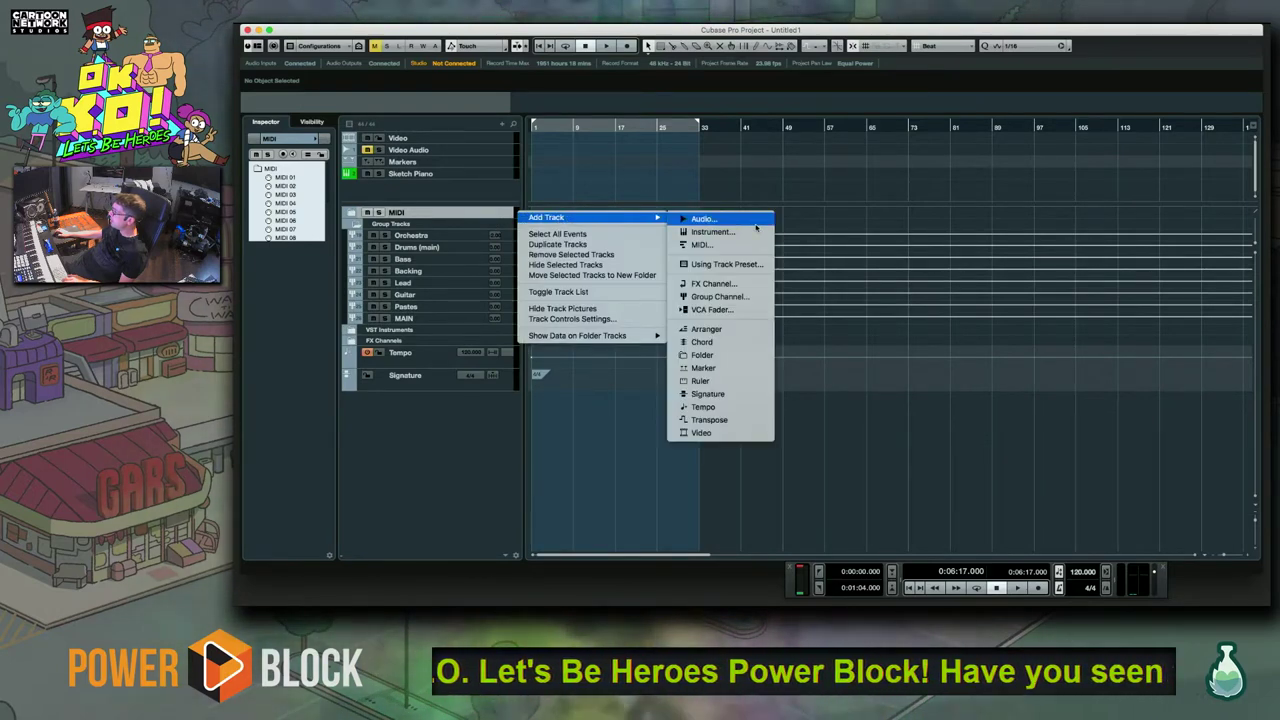
pyautogui.press('Escape')
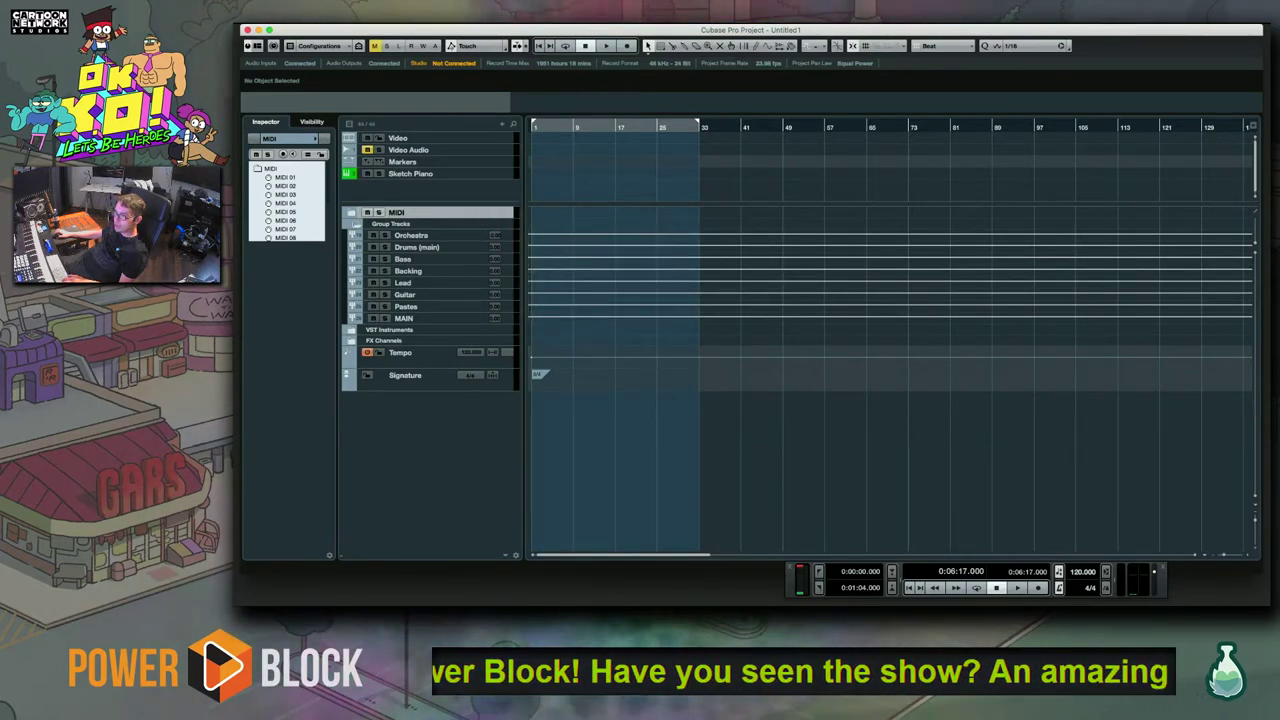
pyautogui.press('super+Tab')
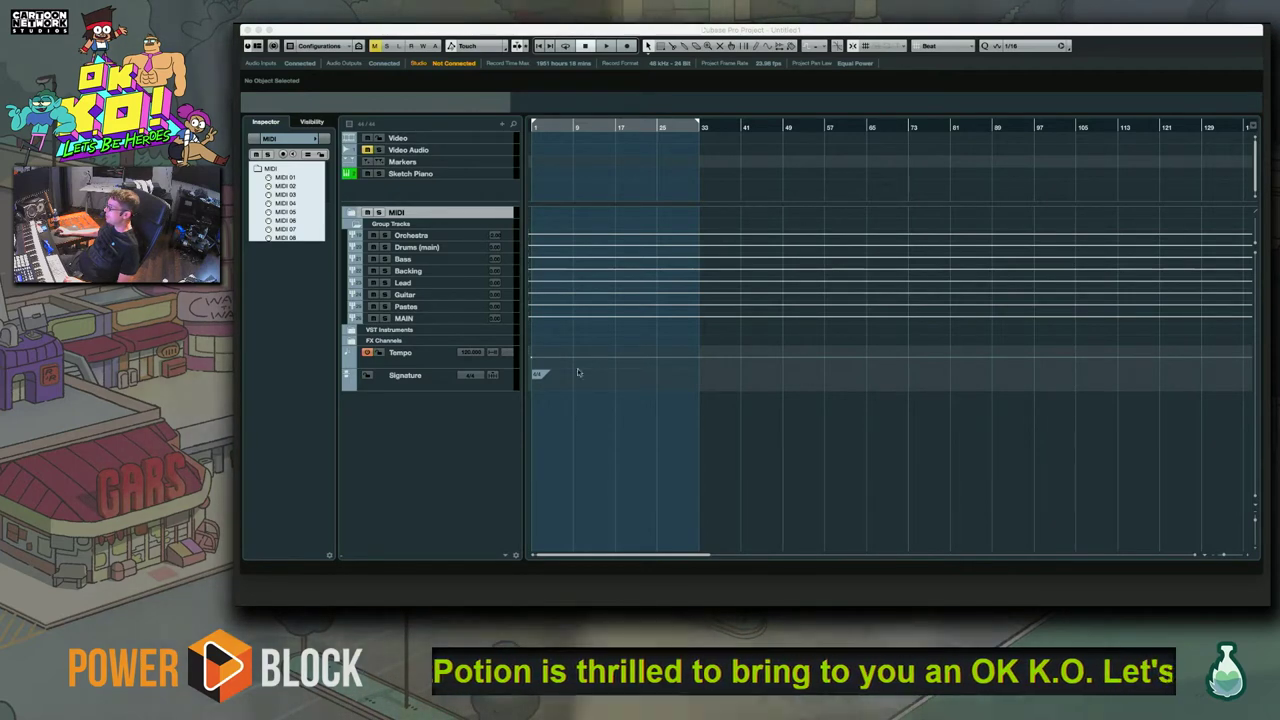
pyautogui.click(501, 218)
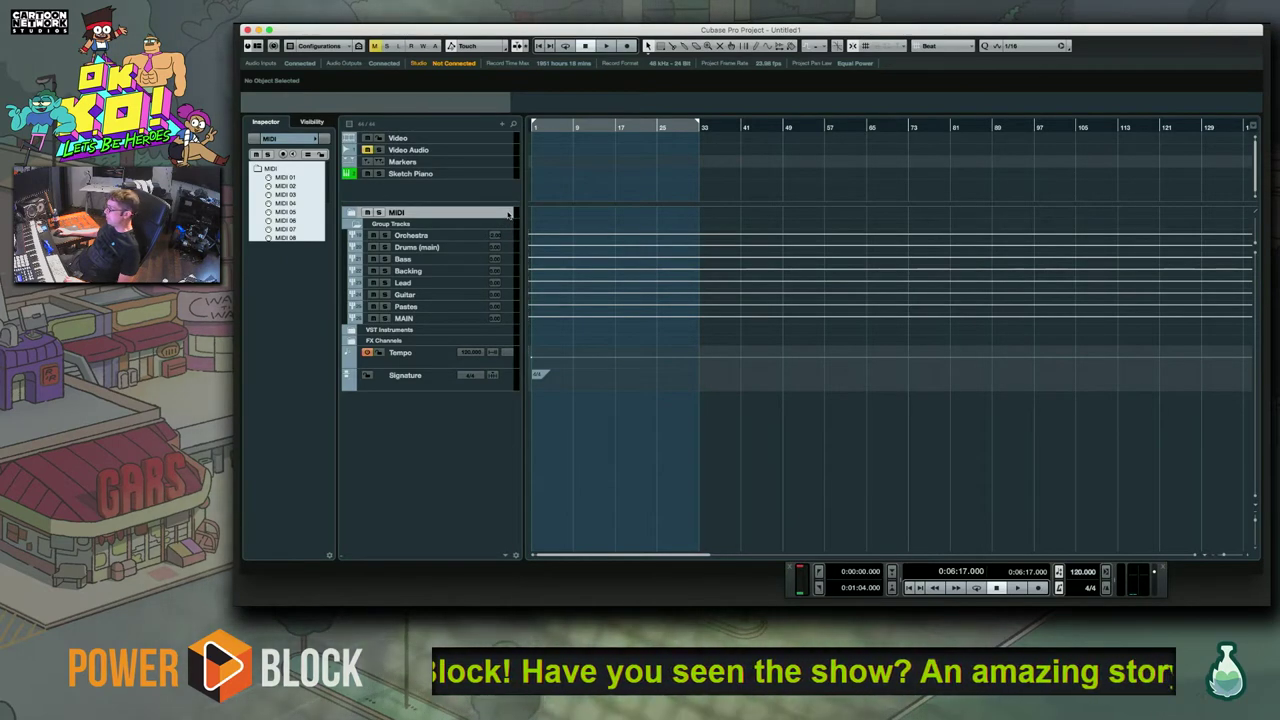
pyautogui.rightClick(508, 214)
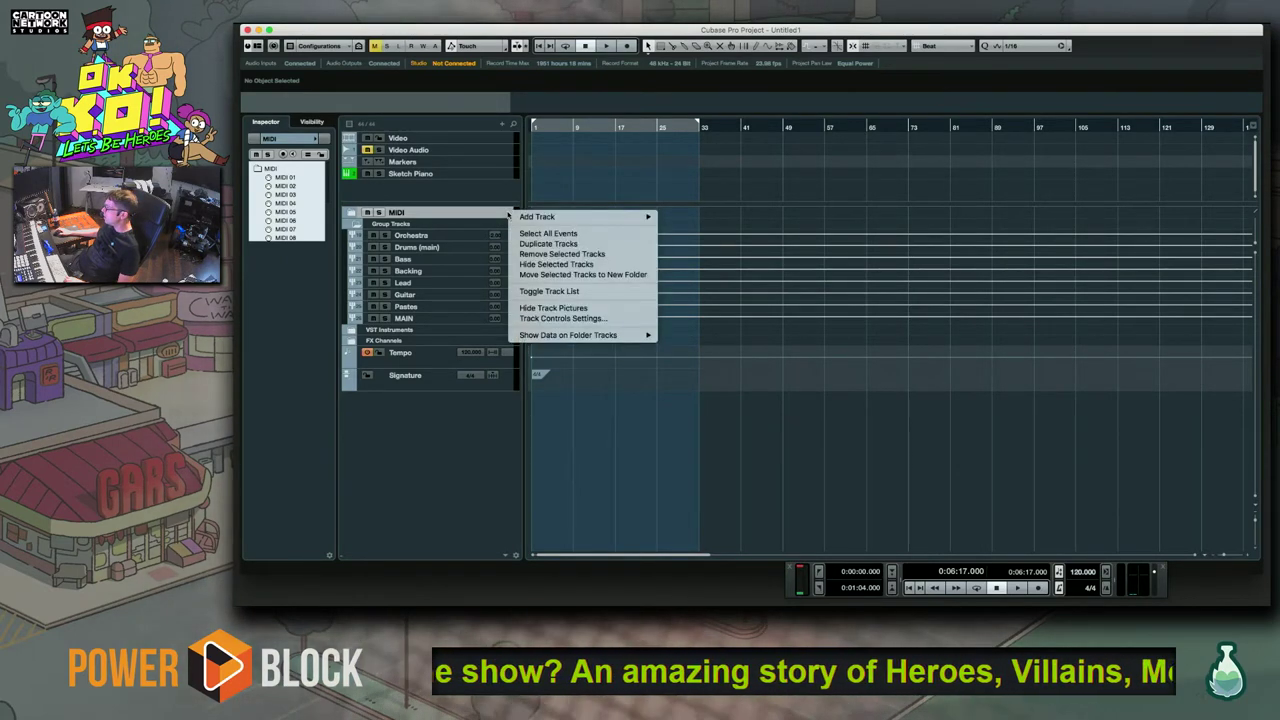
pyautogui.moveTo(520, 218)
pyautogui.press('Escape')
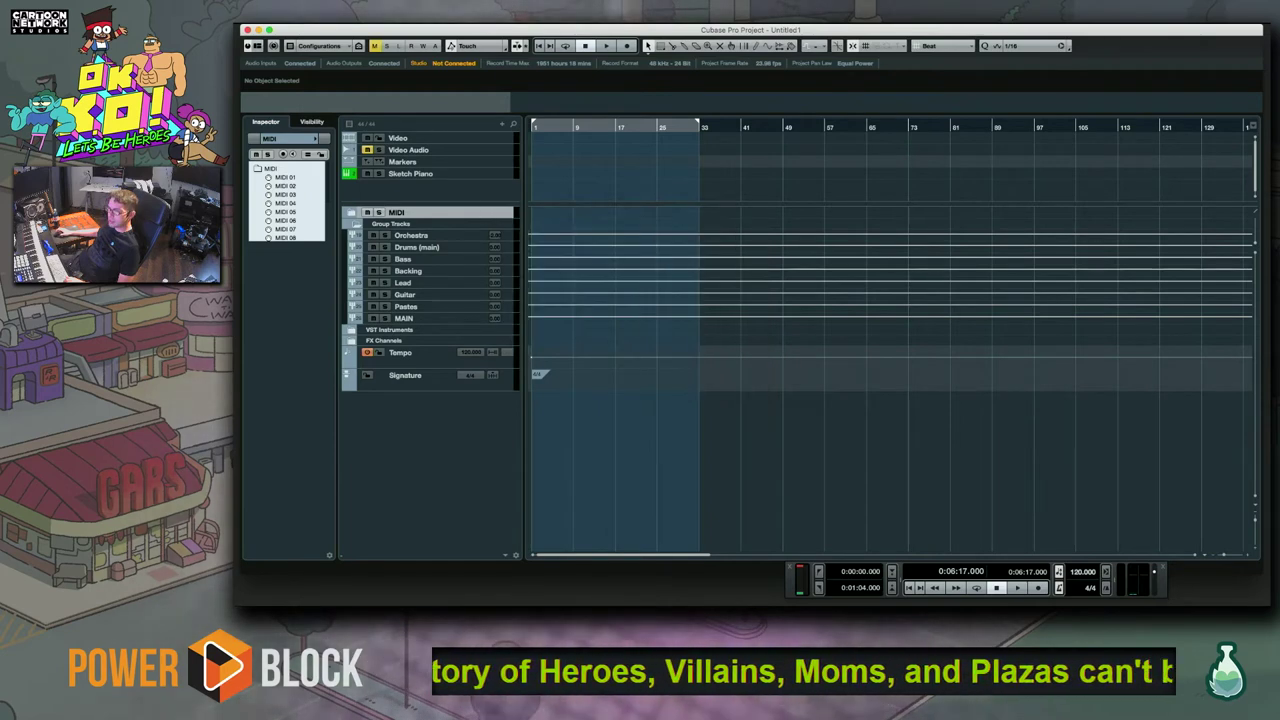
# Import the 005 Mix Down audio file from outside the project onto a new track below Signature, starting at bar 1
pyautogui.press('super+Tab')
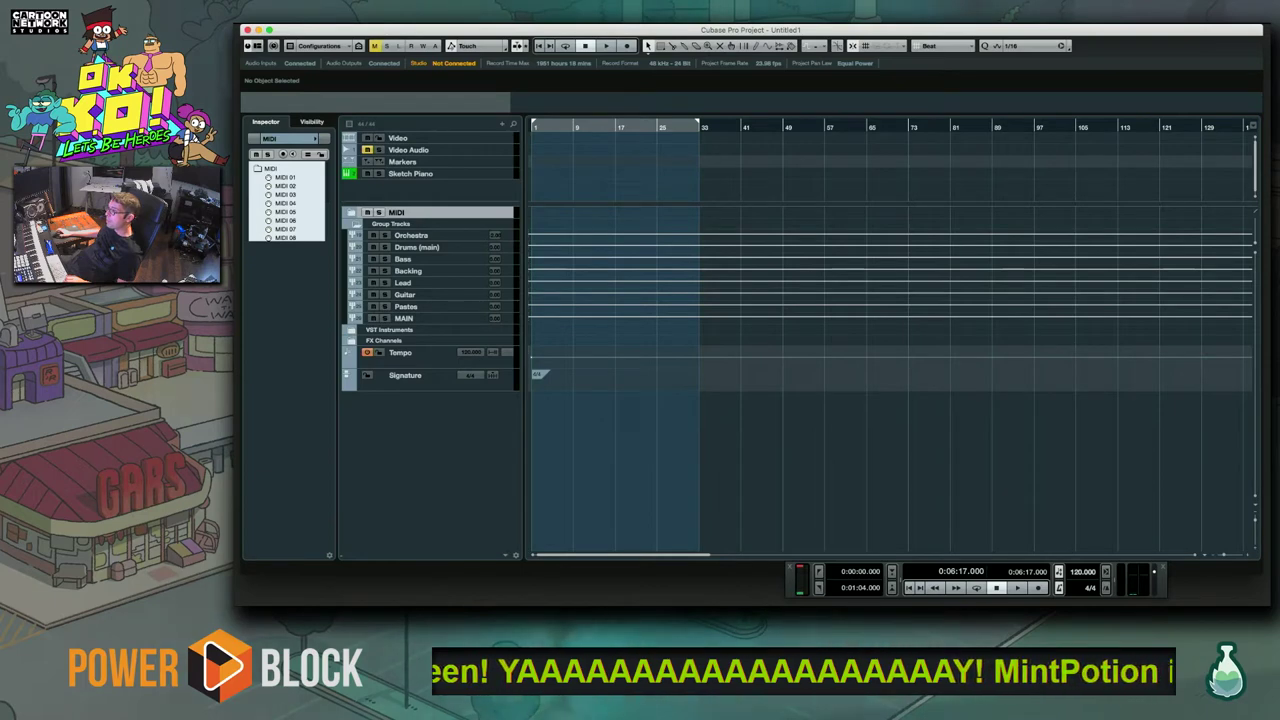
pyautogui.press('super+Tab')
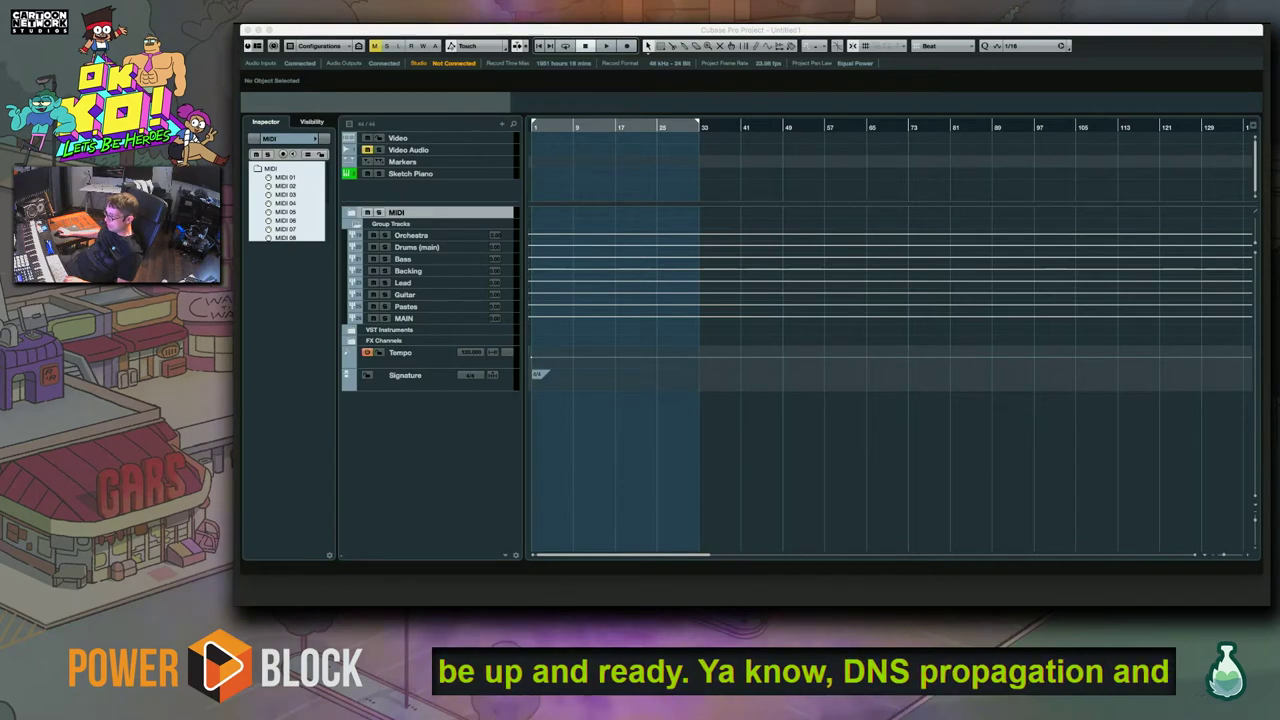
pyautogui.moveTo(760, 371); pyautogui.dragTo(593, 443)
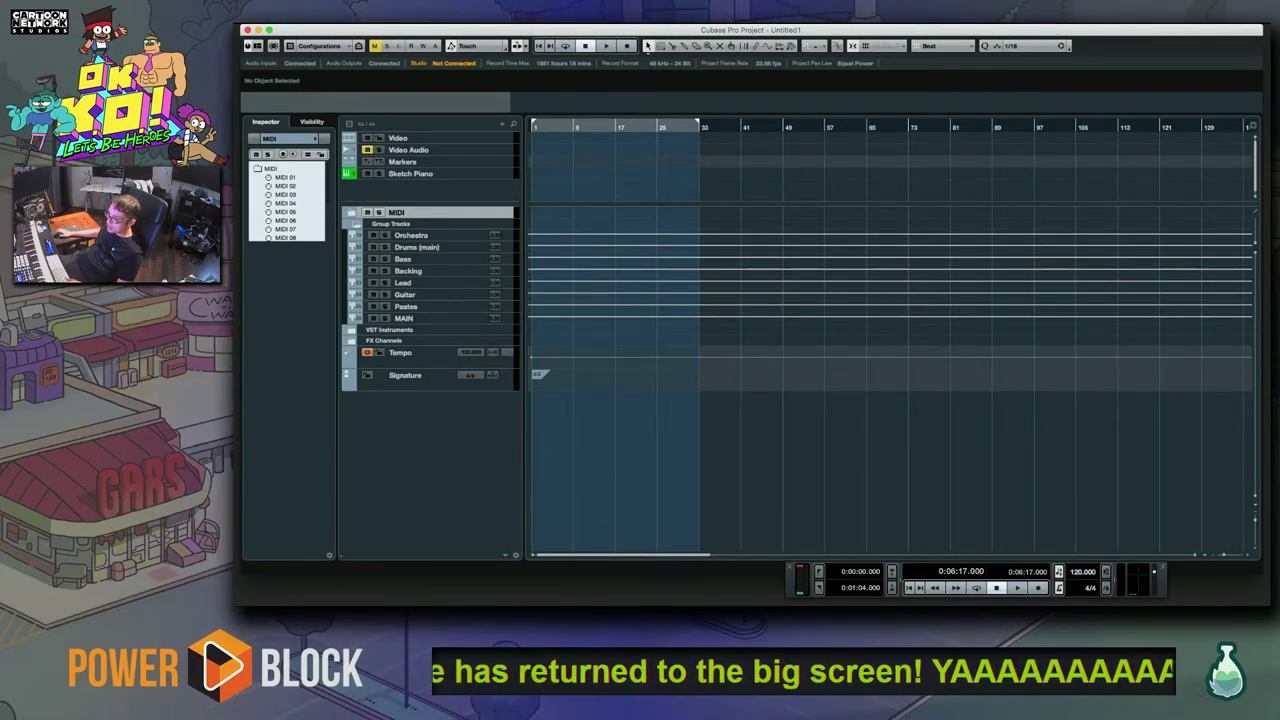
pyautogui.press('super+Tab')
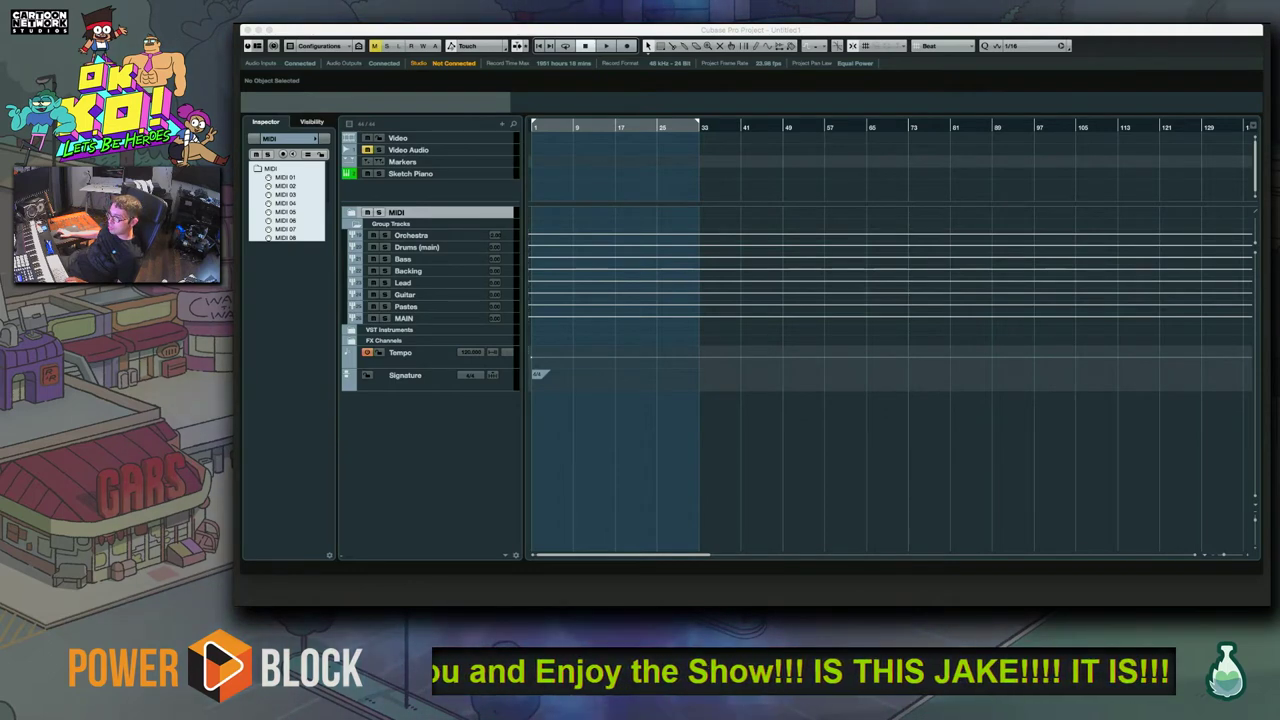
pyautogui.moveTo(611, 284)
pyautogui.mouseDown()
pyautogui.moveTo(530, 231)
pyautogui.moveTo(530, 211)
pyautogui.moveTo(533, 486)
pyautogui.moveTo(537, 397)
pyautogui.moveTo(530, 408)
pyautogui.mouseUp()
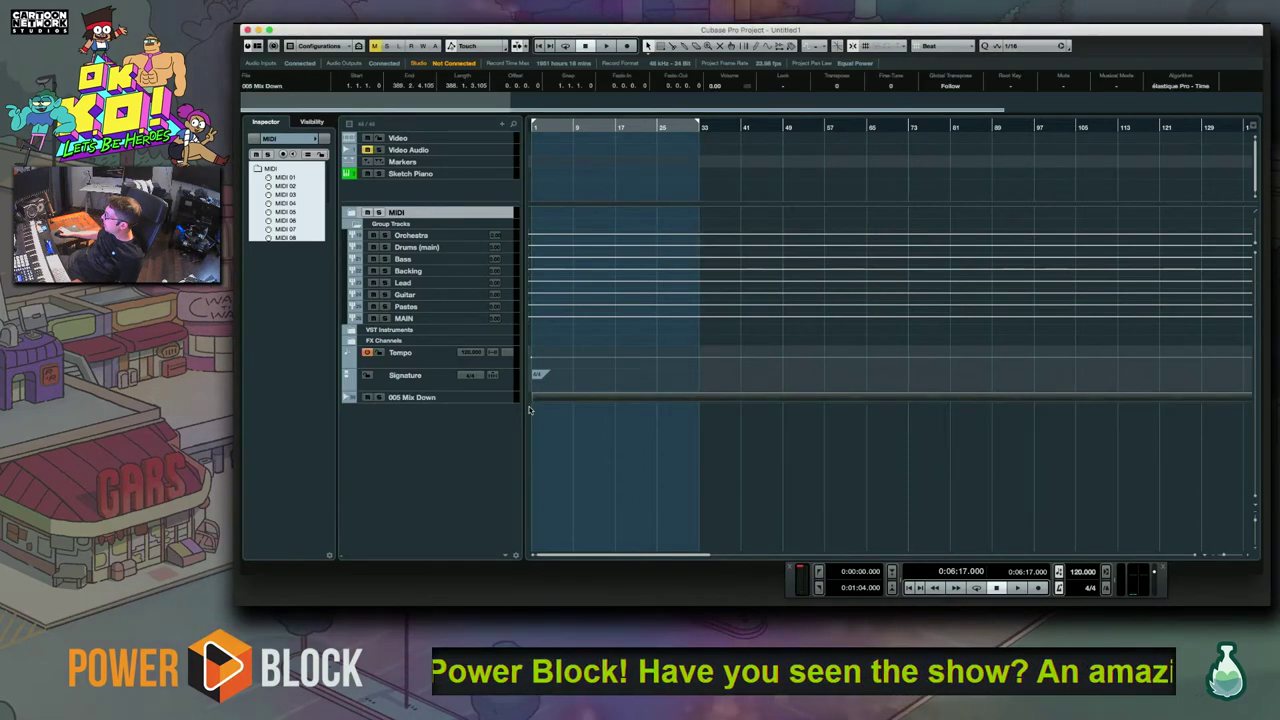
# Audition the 005 Mix Down audio from 0:01:17, move the playhead to 0:01:44.500, and select its track
pyautogui.click(734, 127)
pyautogui.press('space')
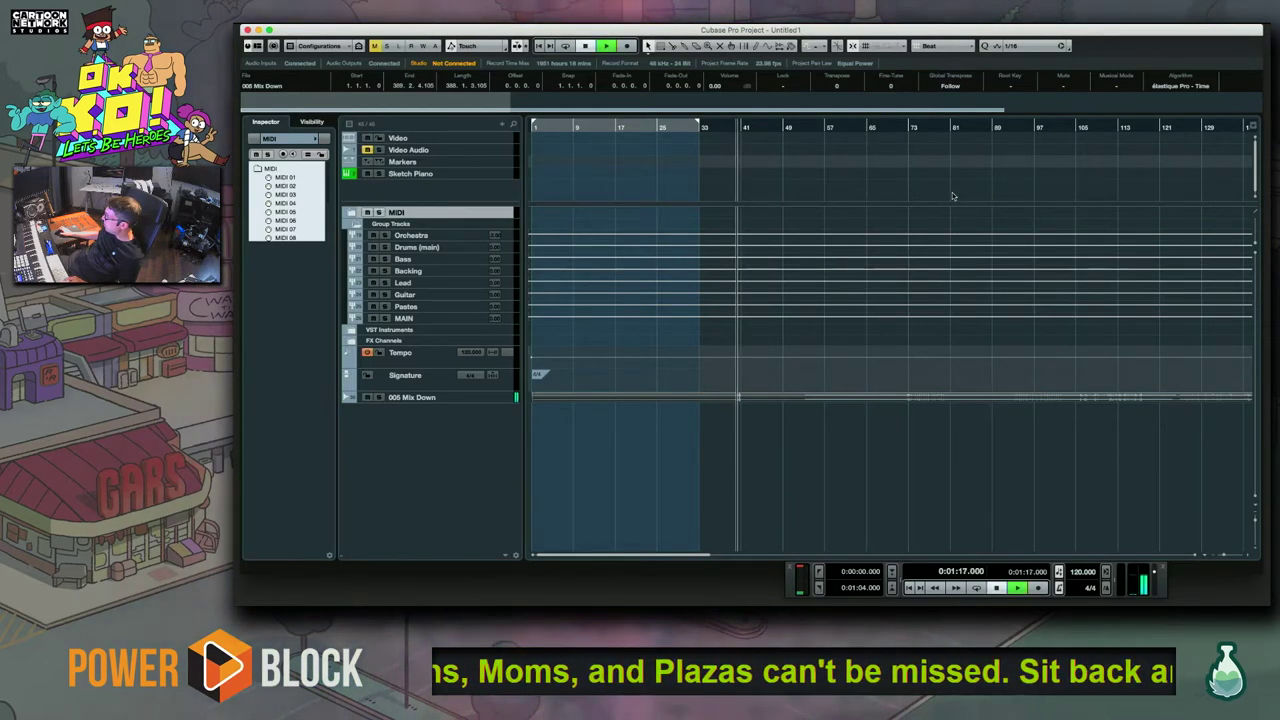
pyautogui.press('space')
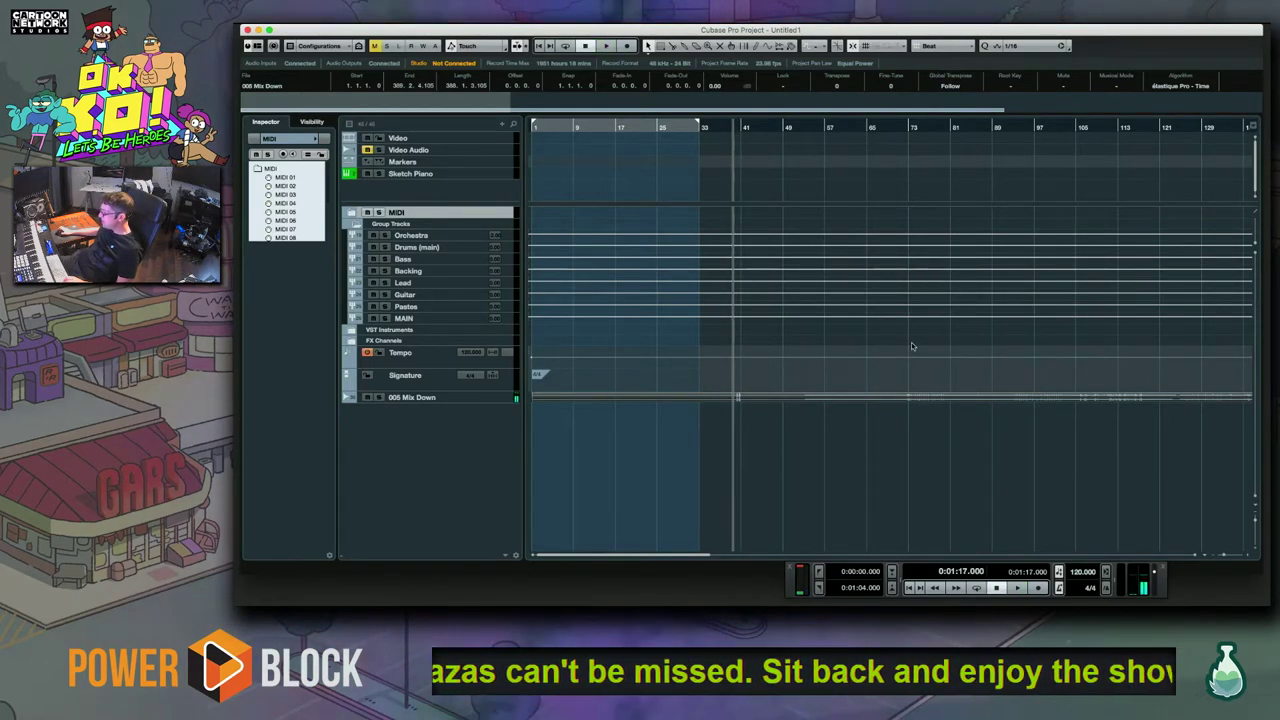
pyautogui.hscroll(5, 943, 394)
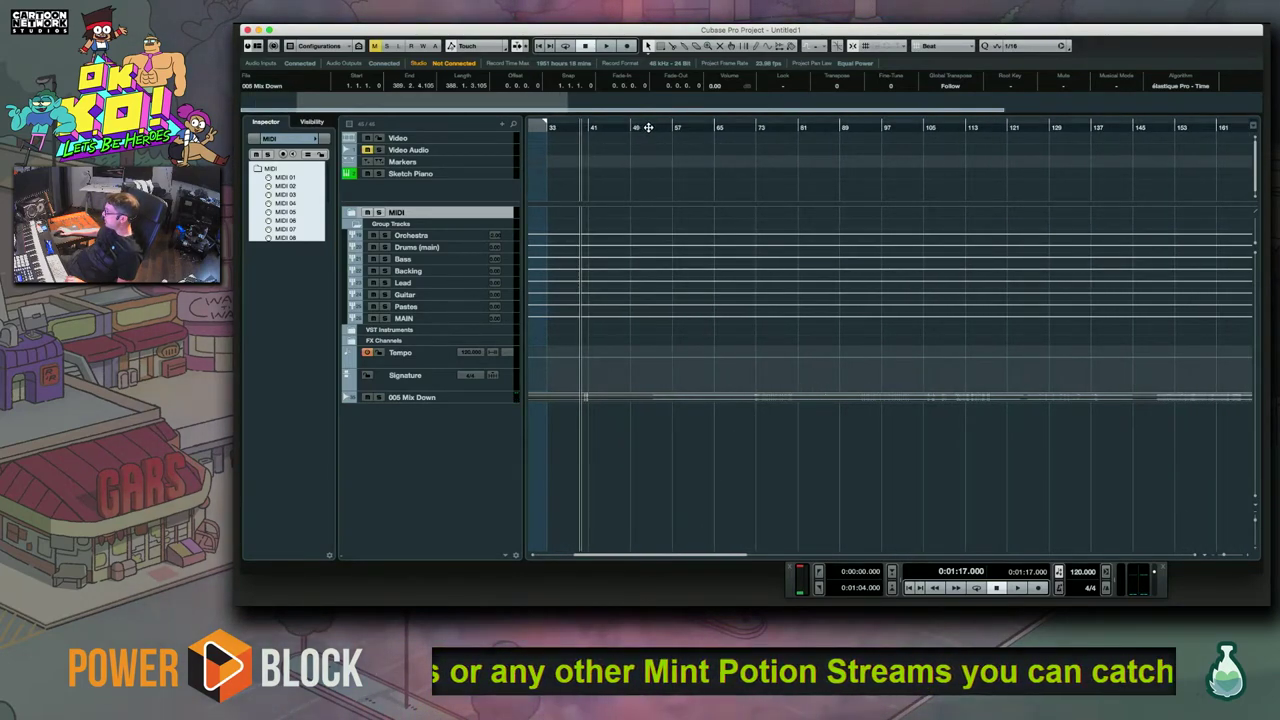
pyautogui.click(648, 127)
pyautogui.press('space')
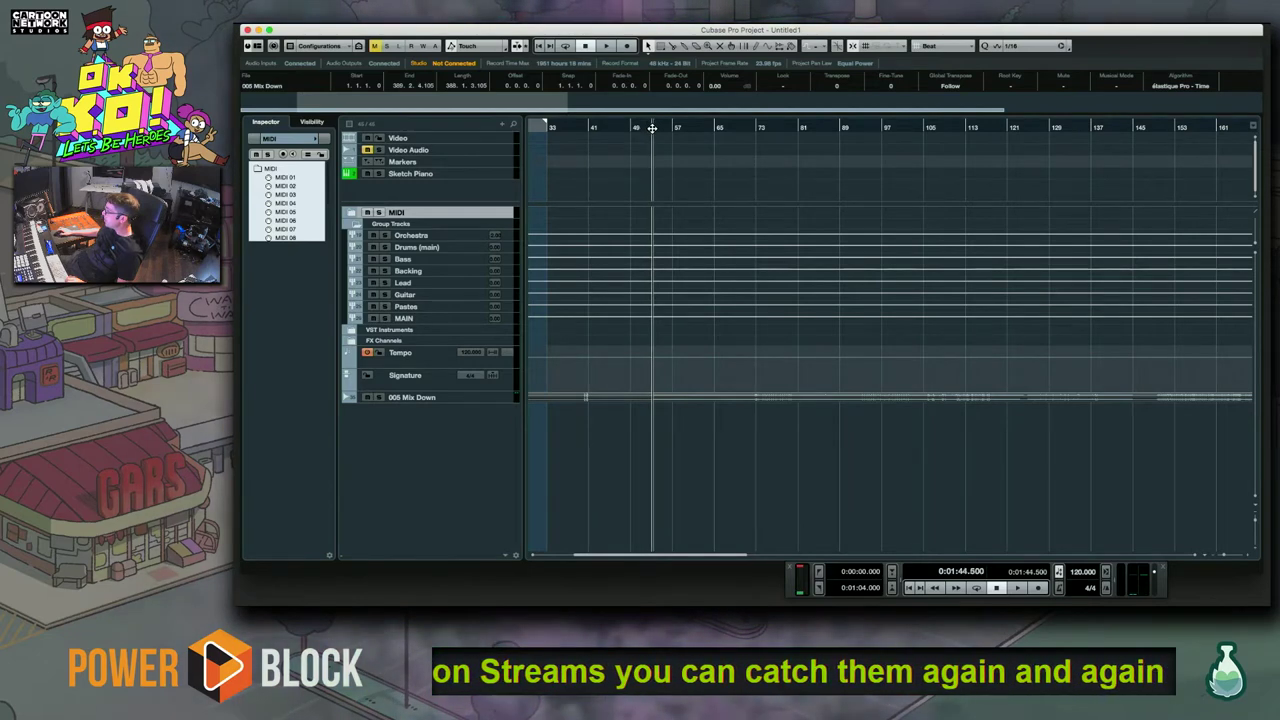
pyautogui.click(463, 400)
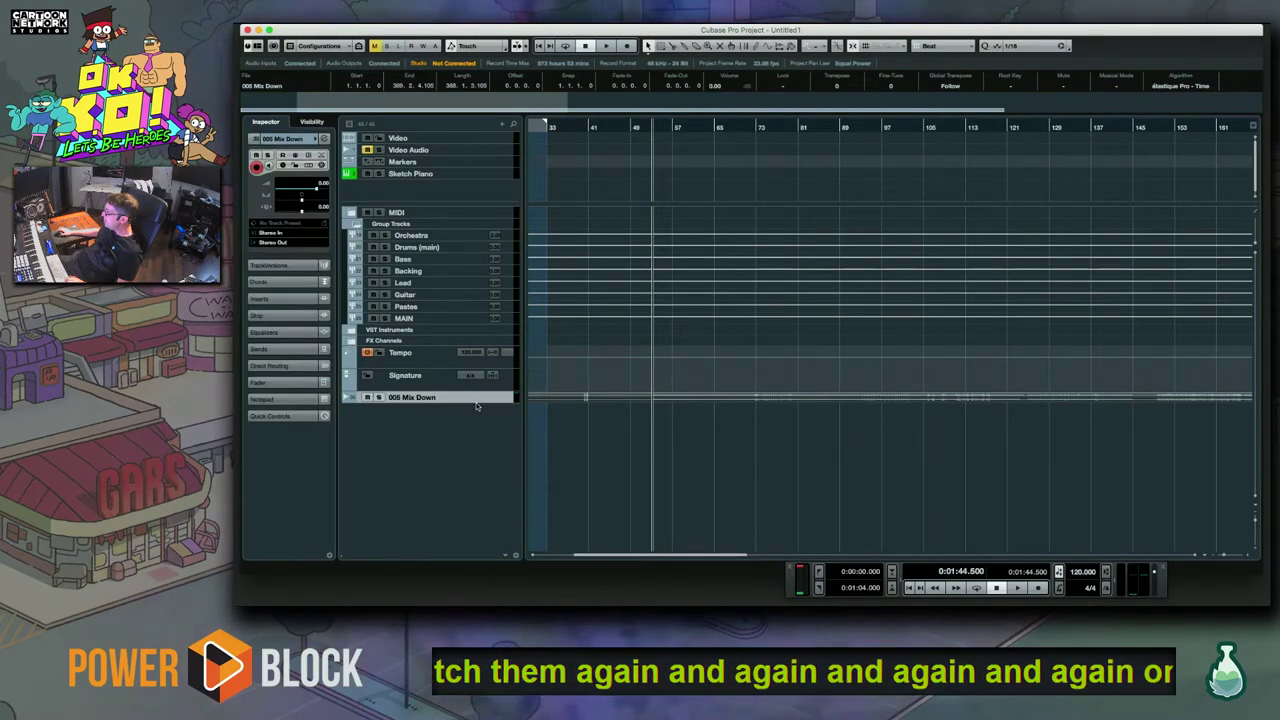
# Enlarge the height of the 005 Mix Down track to show its stereo waveform clearly
pyautogui.moveTo(477, 405); pyautogui.dragTo(485, 473)
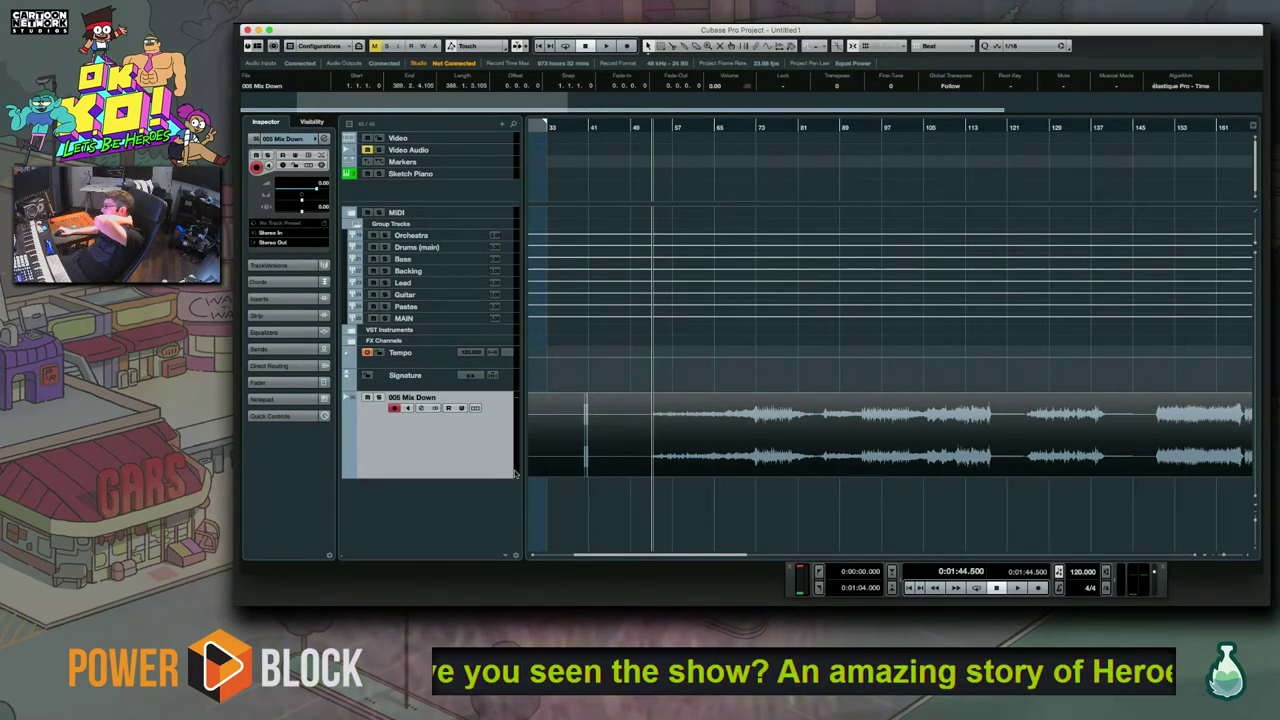
pyautogui.hscroll(5, 763, 526)
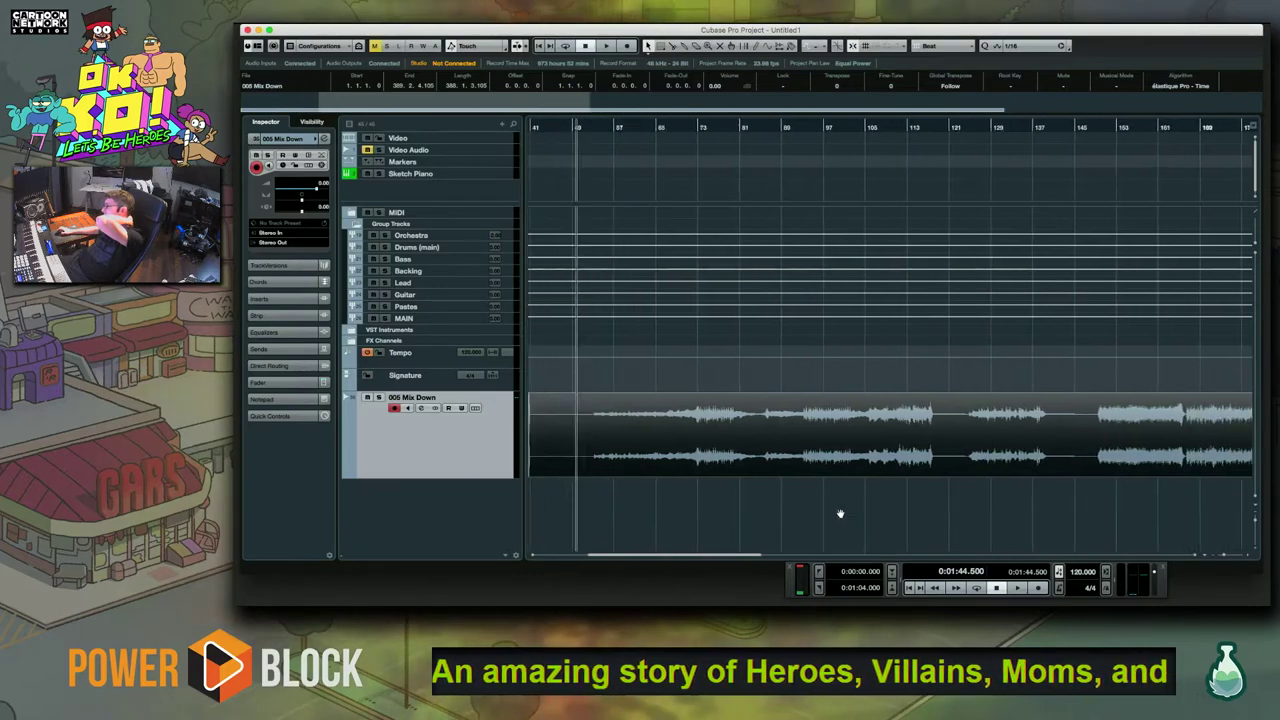
pyautogui.hscroll(-7, 808, 517)
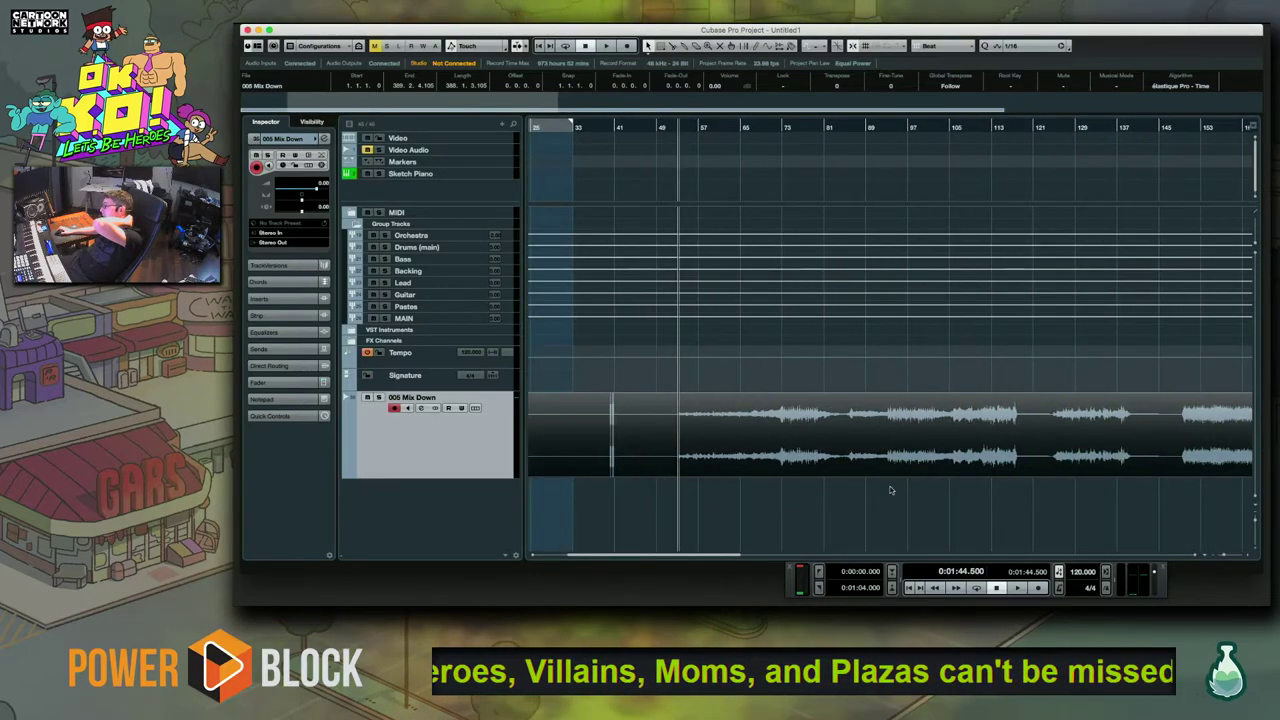
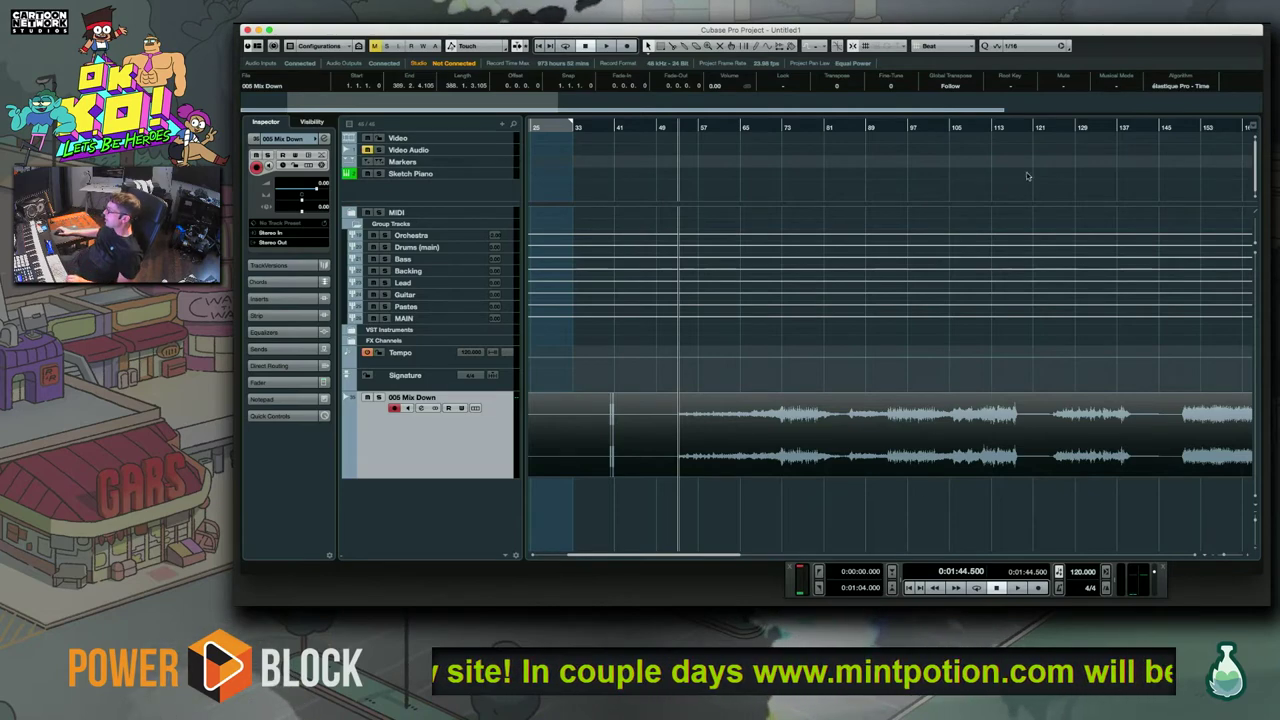
pyautogui.hscroll(-2, 742, 474)
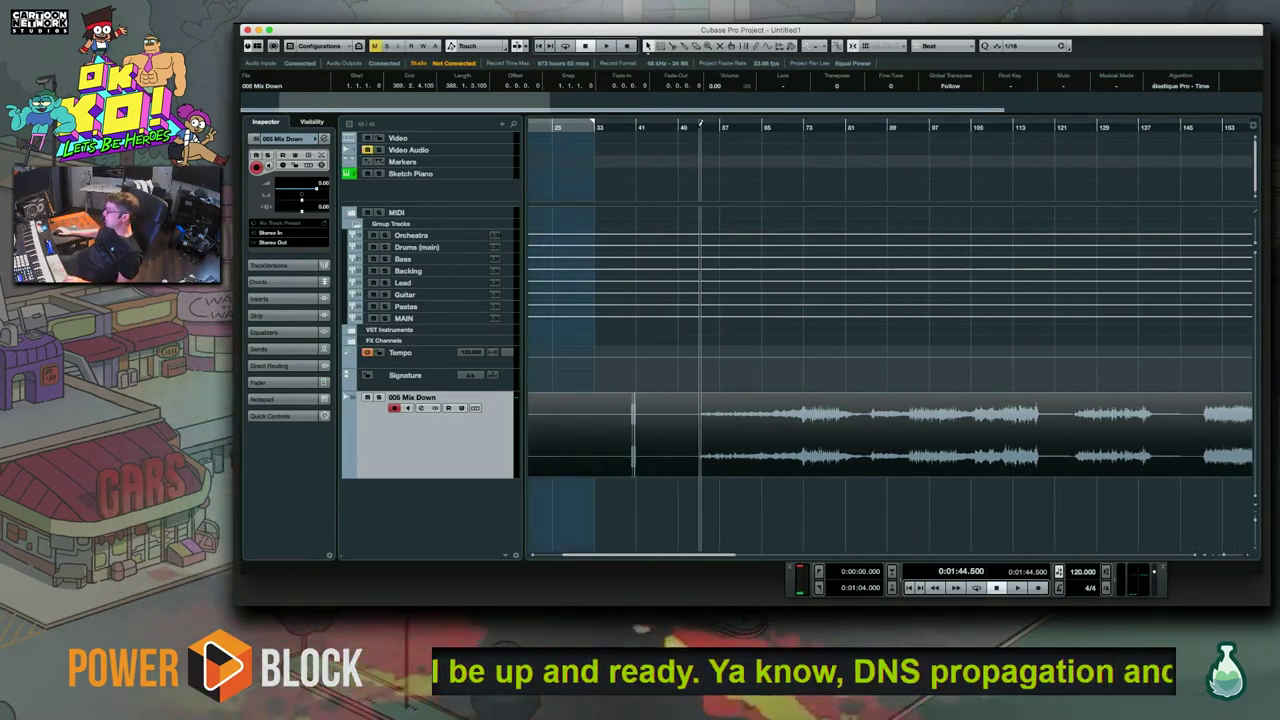
# Keep the object selection tool on Normal Sizing and move the playhead to 0:02:08.000
pyautogui.click(649, 46)
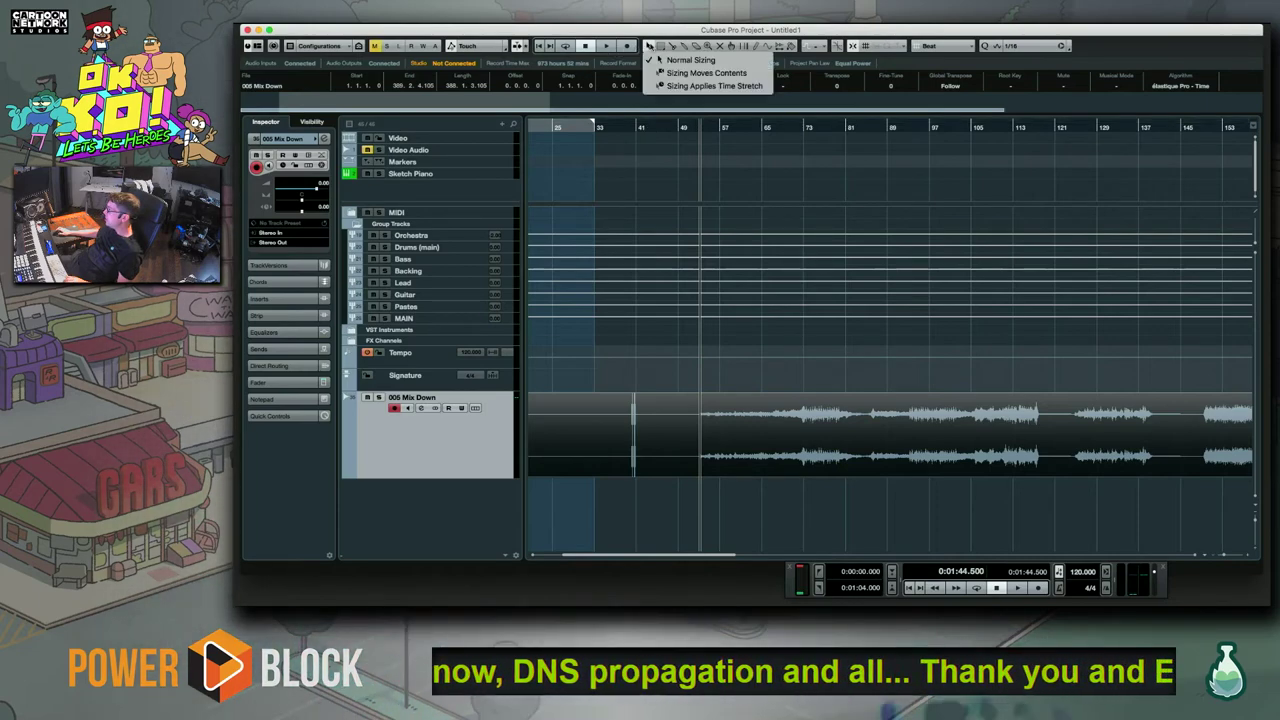
pyautogui.click(660, 62)
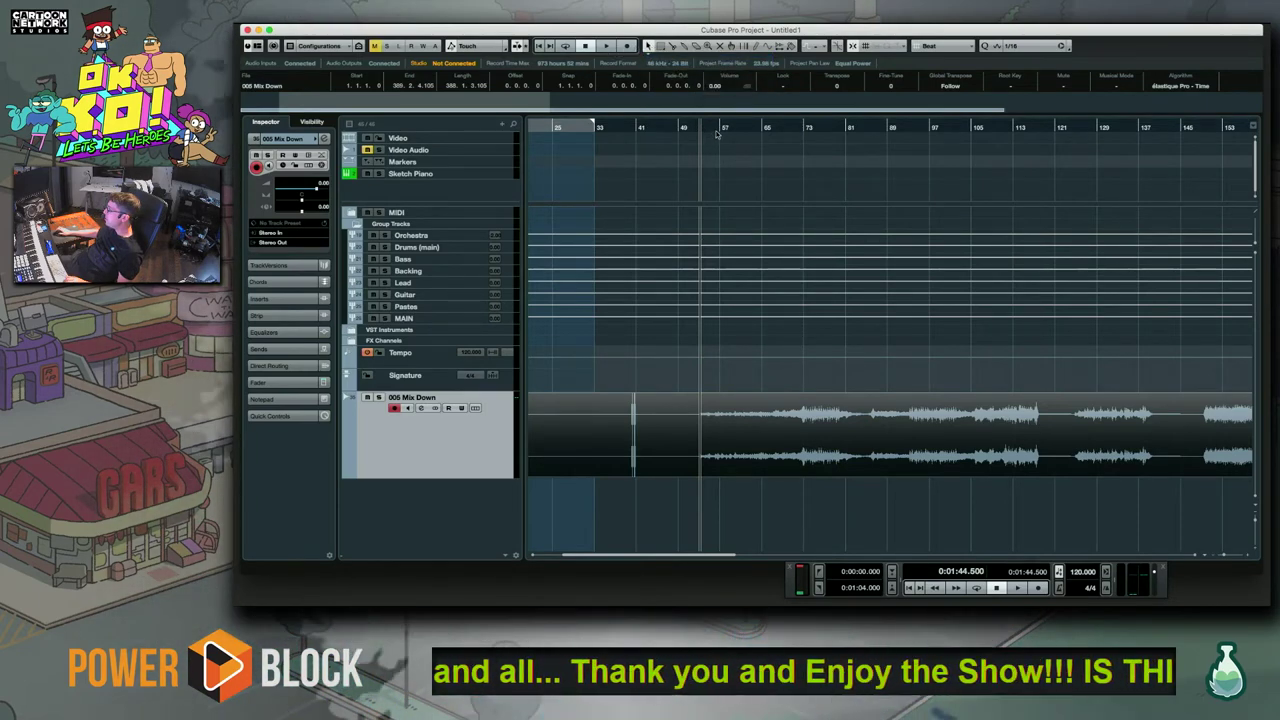
pyautogui.click(721, 128)
pyautogui.click(764, 128)
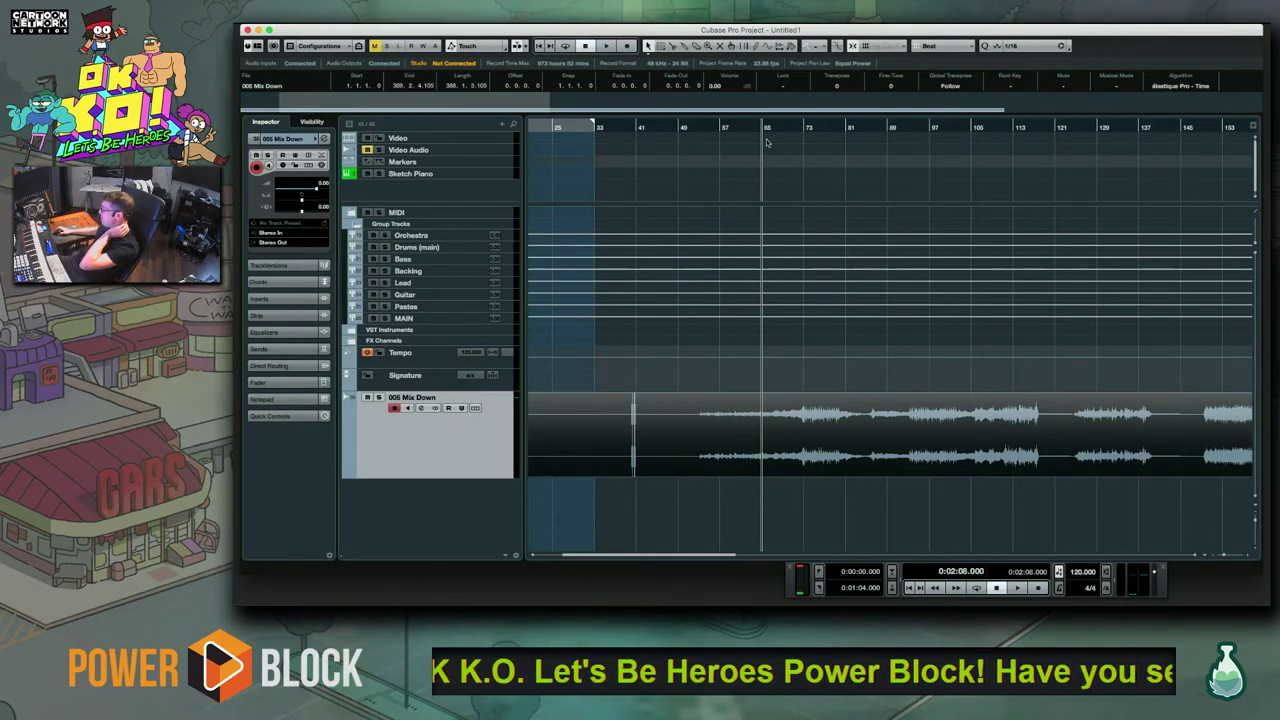
# Deselect the mixdown event and move the playhead through 0:02:23.500 and 0:02:56.000 back to 0:01:44.500
pyautogui.click(797, 376)
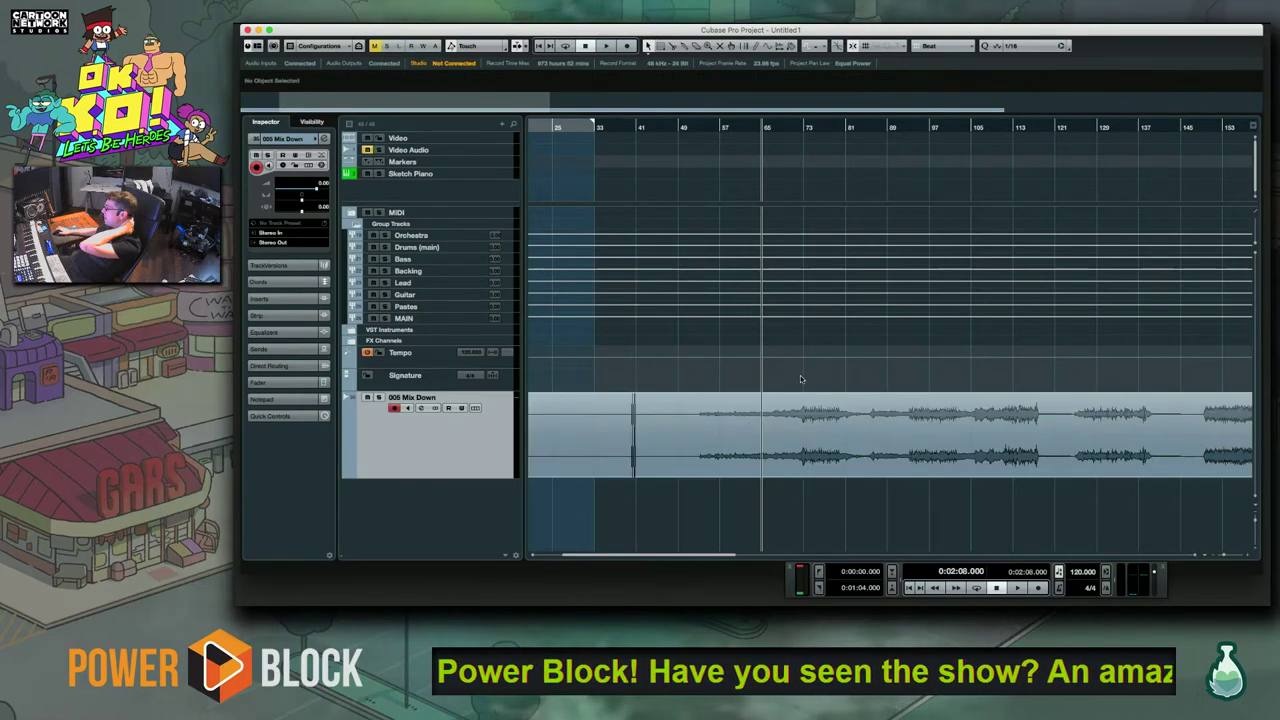
pyautogui.click(803, 127)
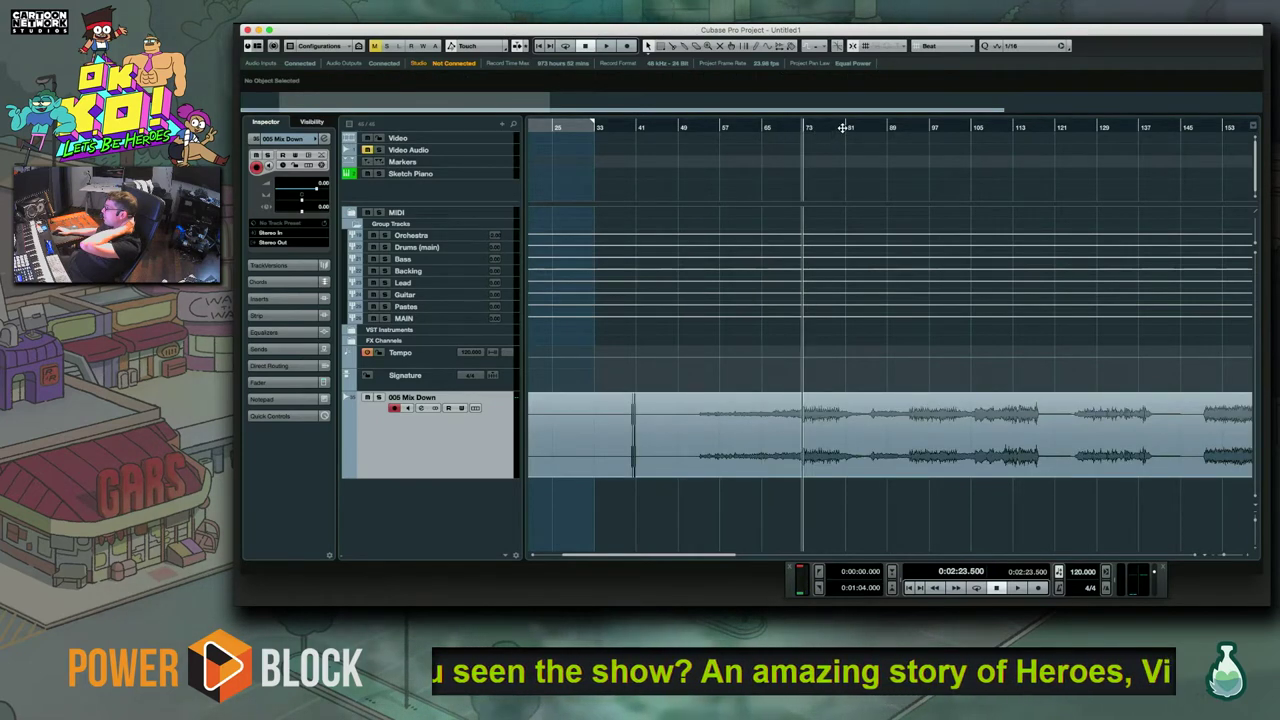
pyautogui.click(846, 127)
pyautogui.click(888, 127)
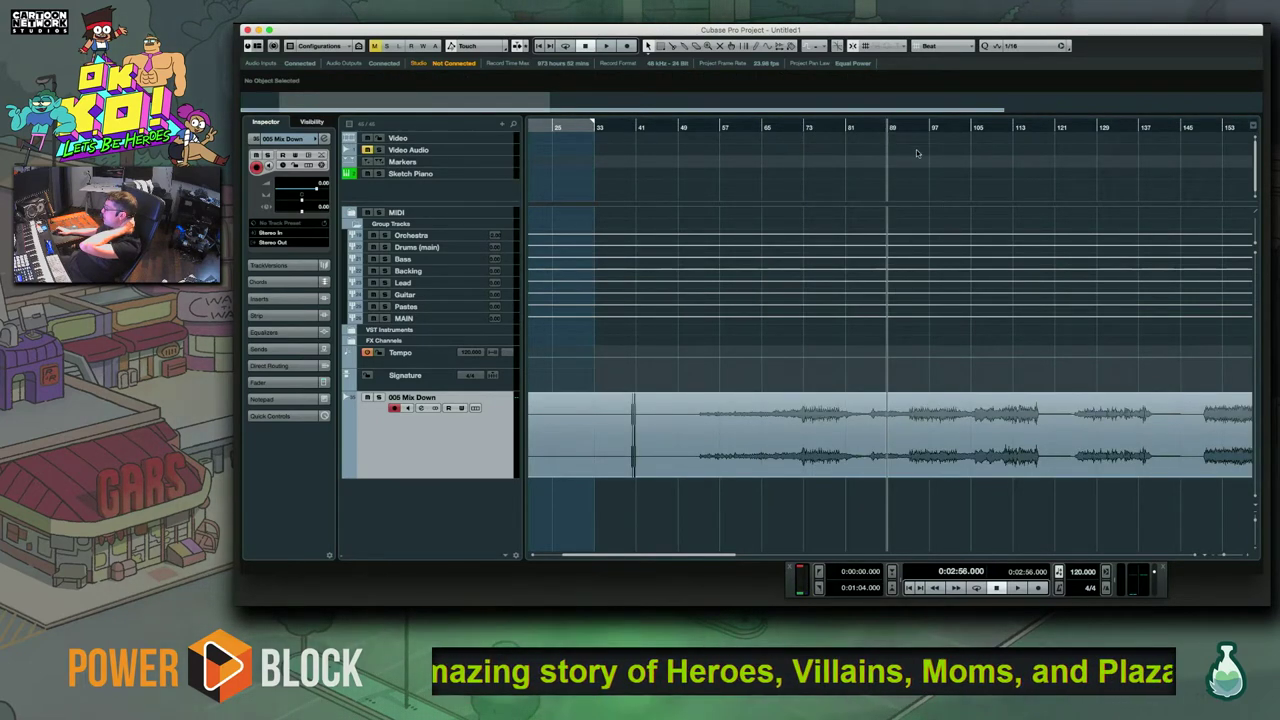
pyautogui.hscroll(2, 1025, 408)
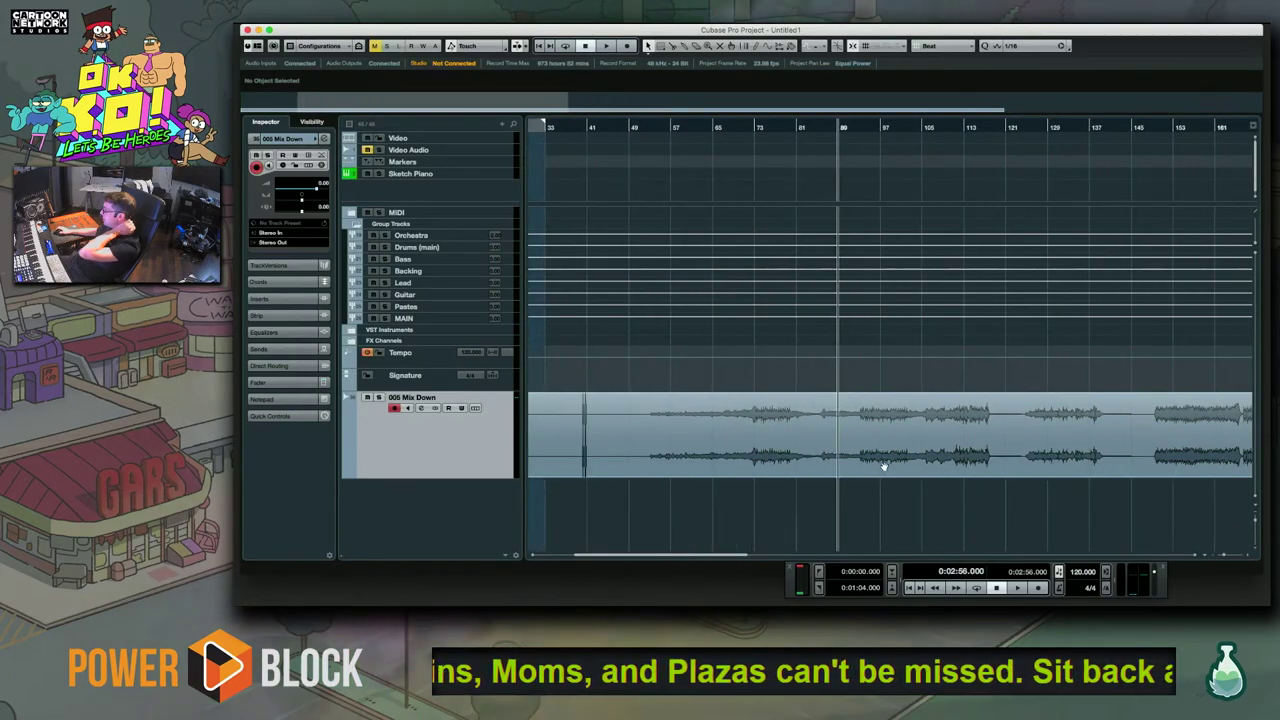
pyautogui.click(651, 130)
pyautogui.click(651, 130)
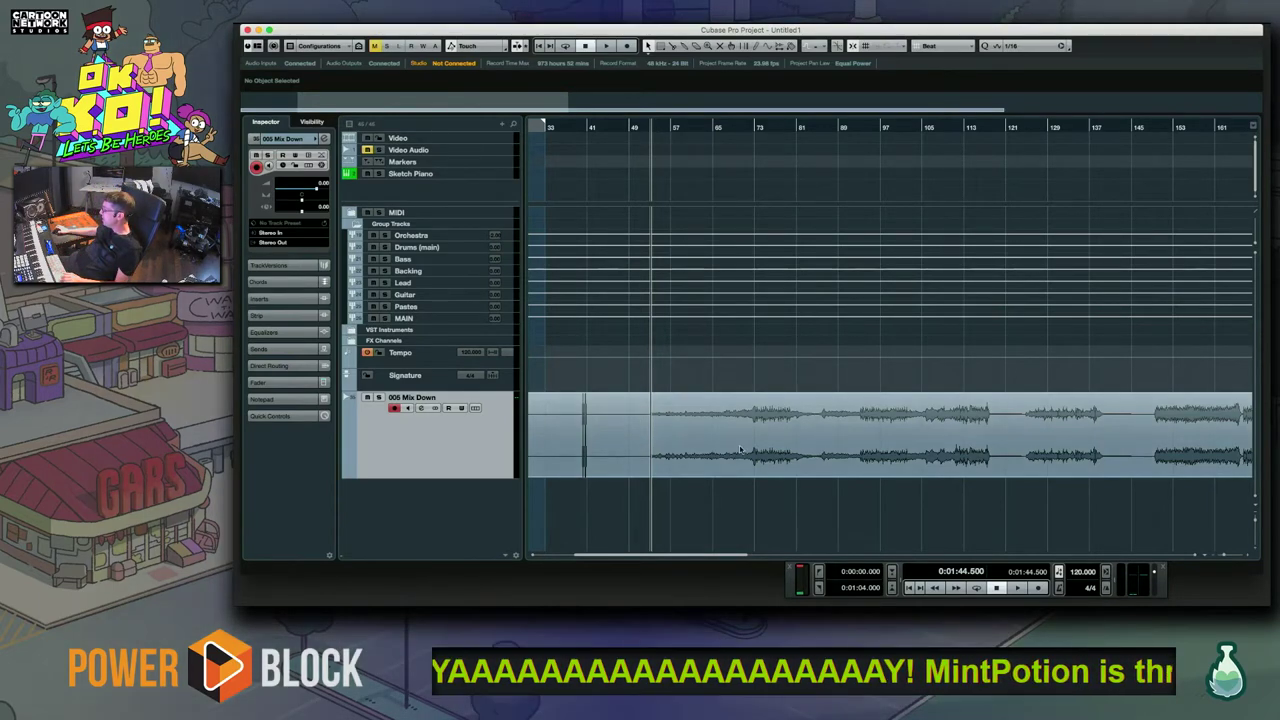
# Examine the 005 Mix Down waveform along the timeline to around bar 380, and return to the section around the playhead
pyautogui.hscroll(1, 887, 512)
pyautogui.hscroll(5, 887, 512)
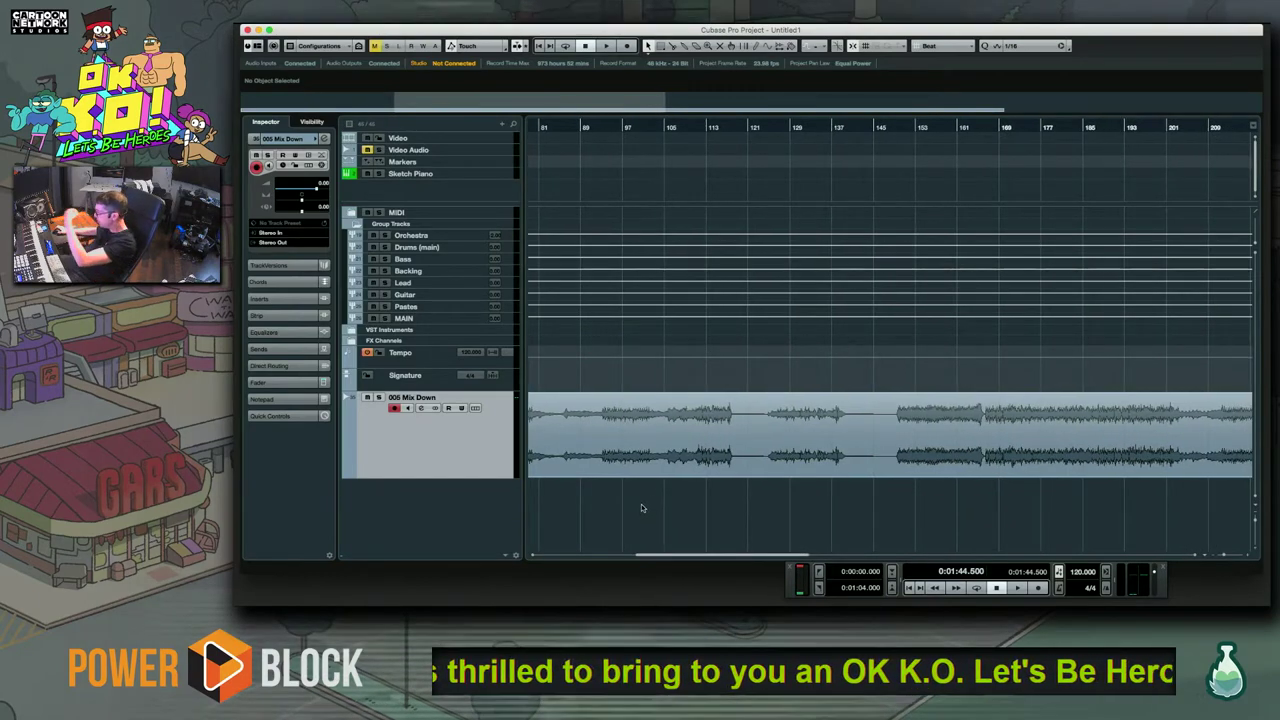
pyautogui.hscroll(3, 954, 486)
pyautogui.hscroll(3, 954, 486)
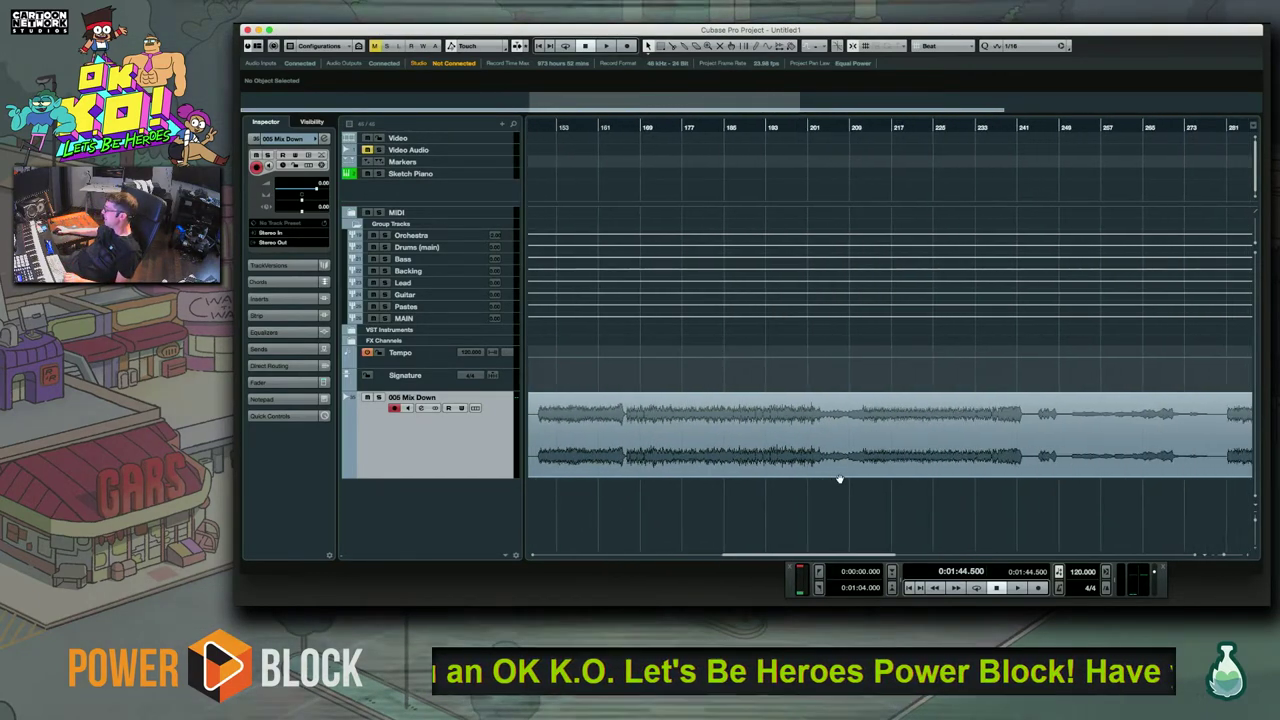
pyautogui.hscroll(7, 1053, 532)
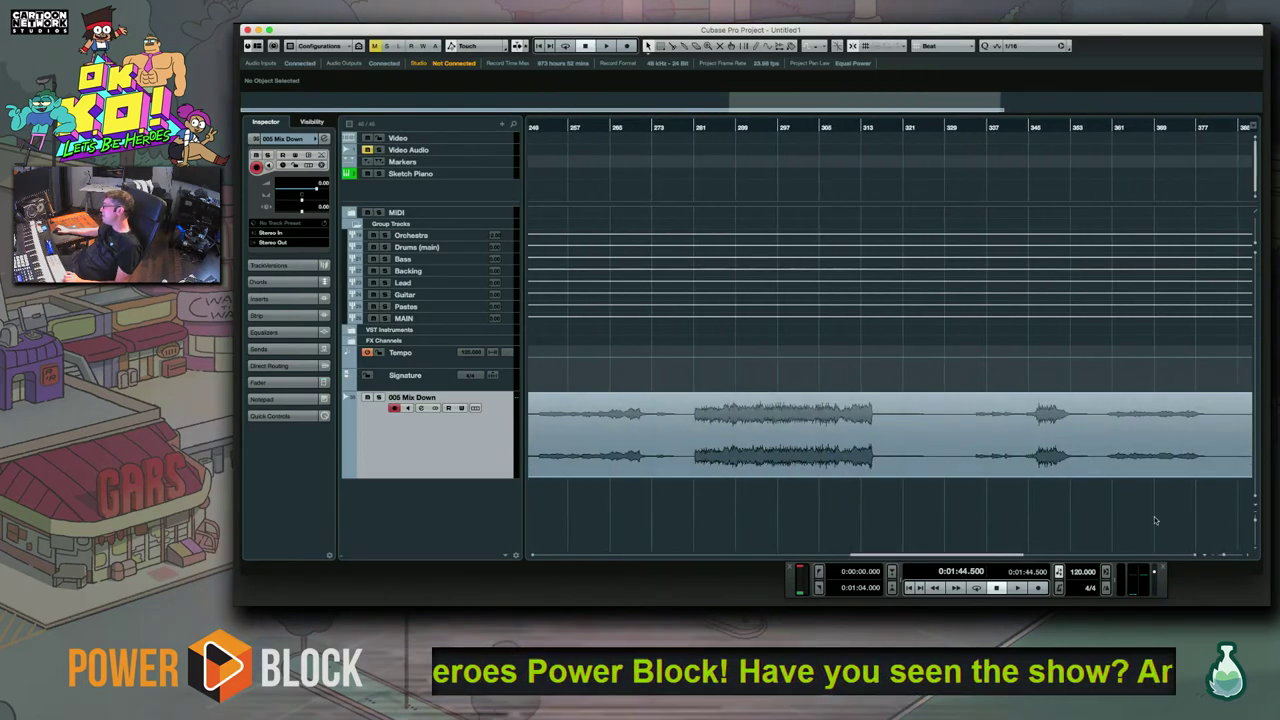
pyautogui.hscroll(-2, 666, 517)
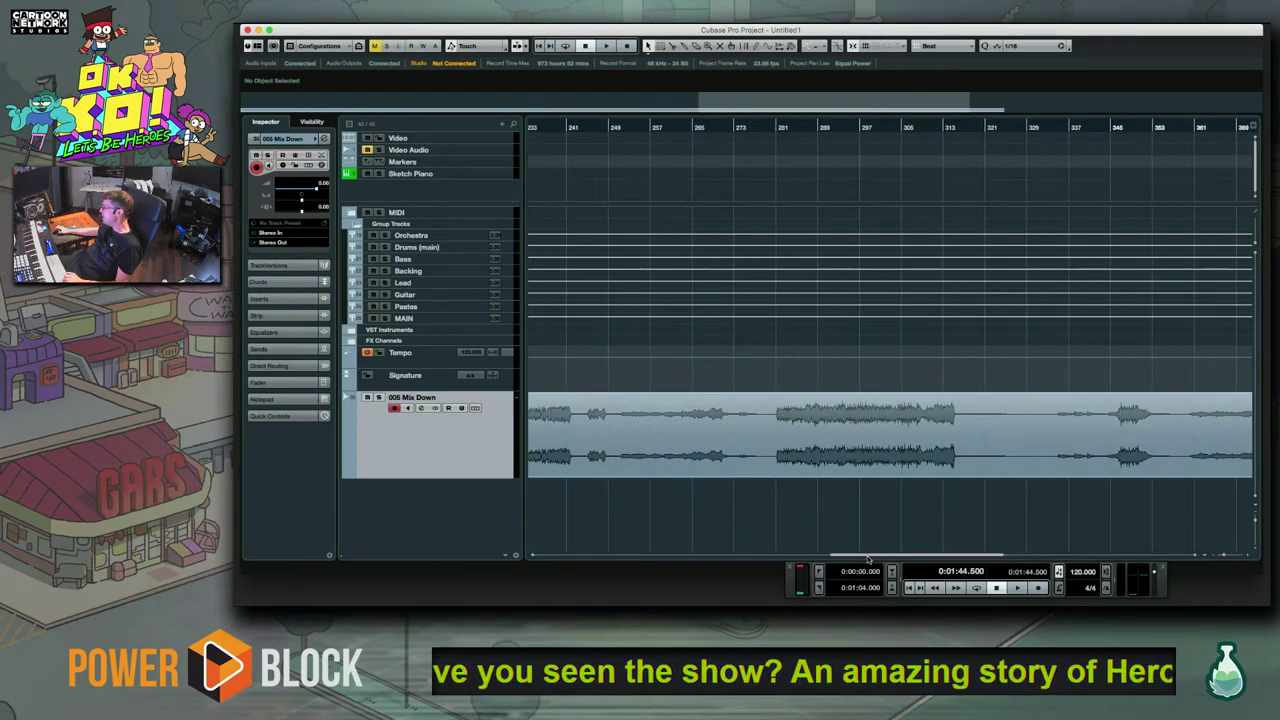
pyautogui.hscroll(-6, 868, 558)
pyautogui.moveTo(837, 552); pyautogui.dragTo(615, 544)
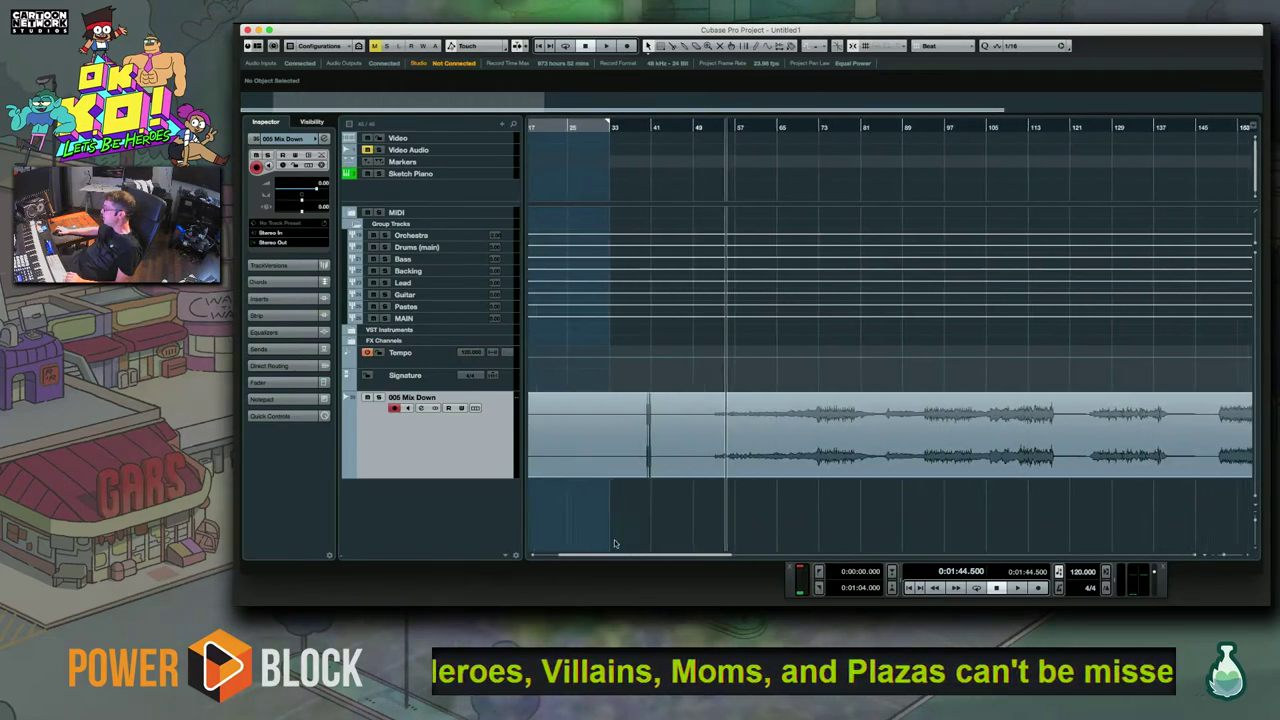
pyautogui.hscroll(3, 619, 544)
pyautogui.hscroll(1, 624, 545)
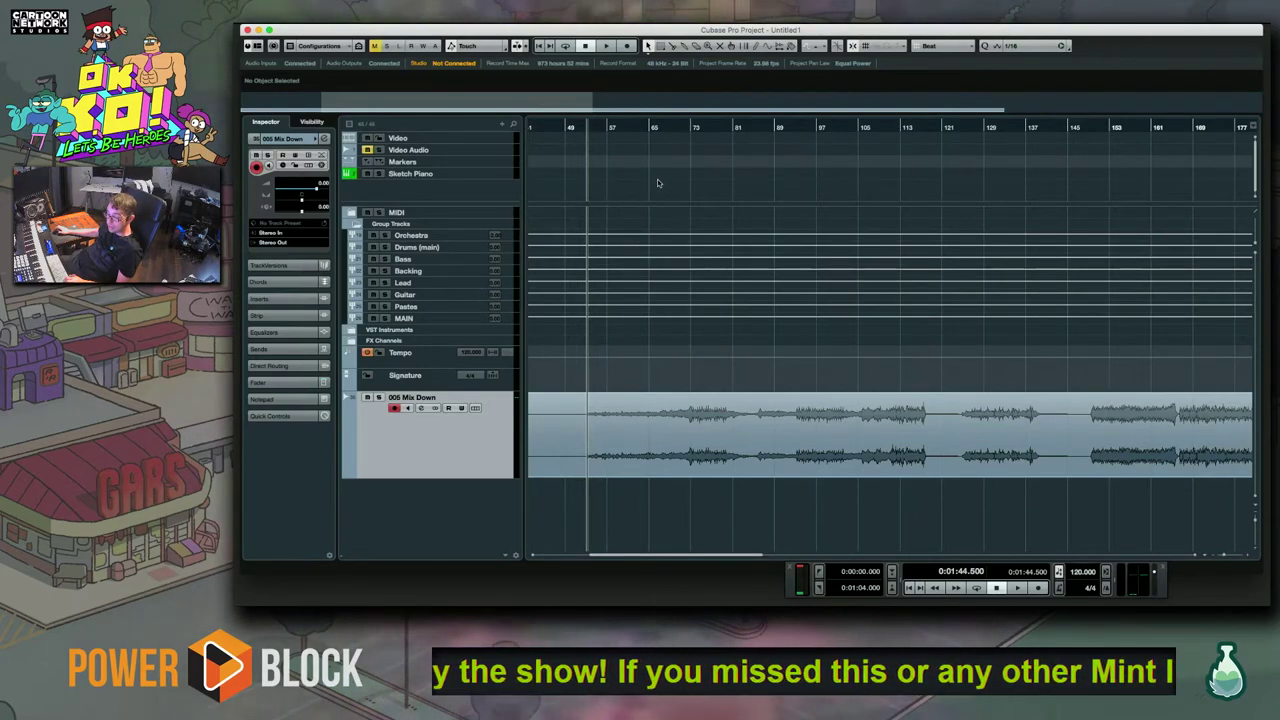
pyautogui.hscroll(-5, 1046, 400)
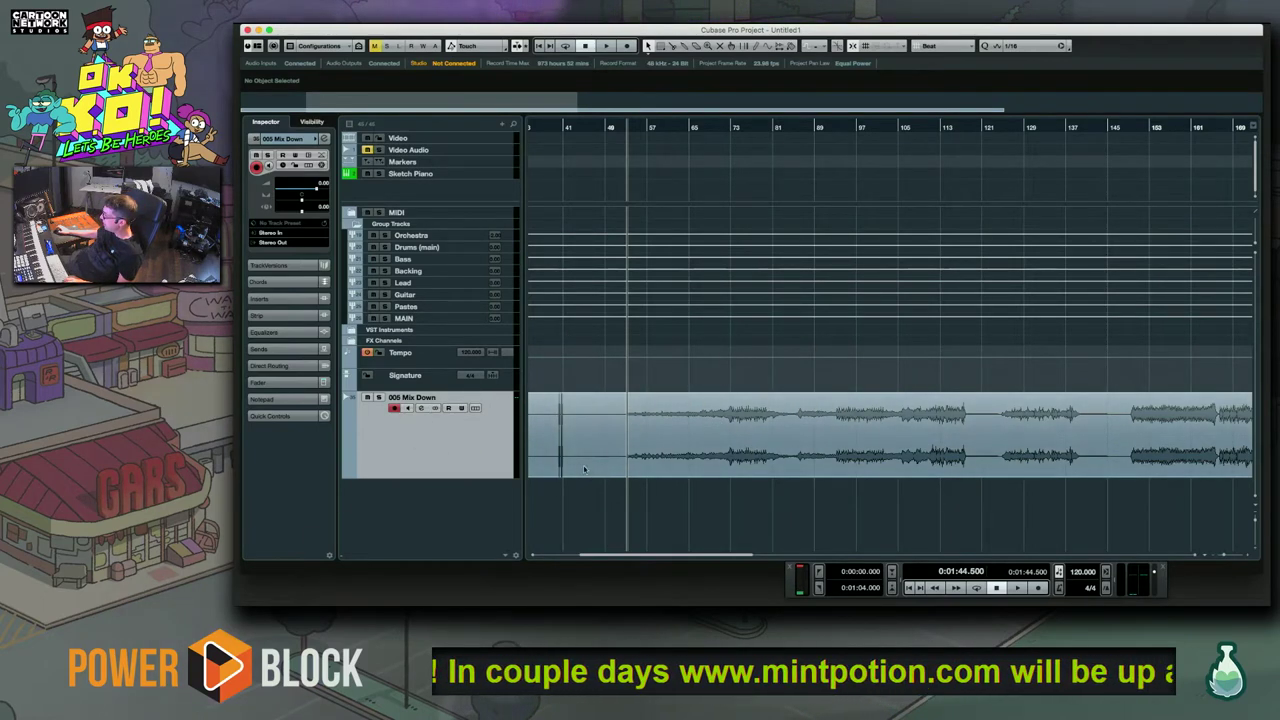
# Switch from Cubase to another application
pyautogui.press('space')
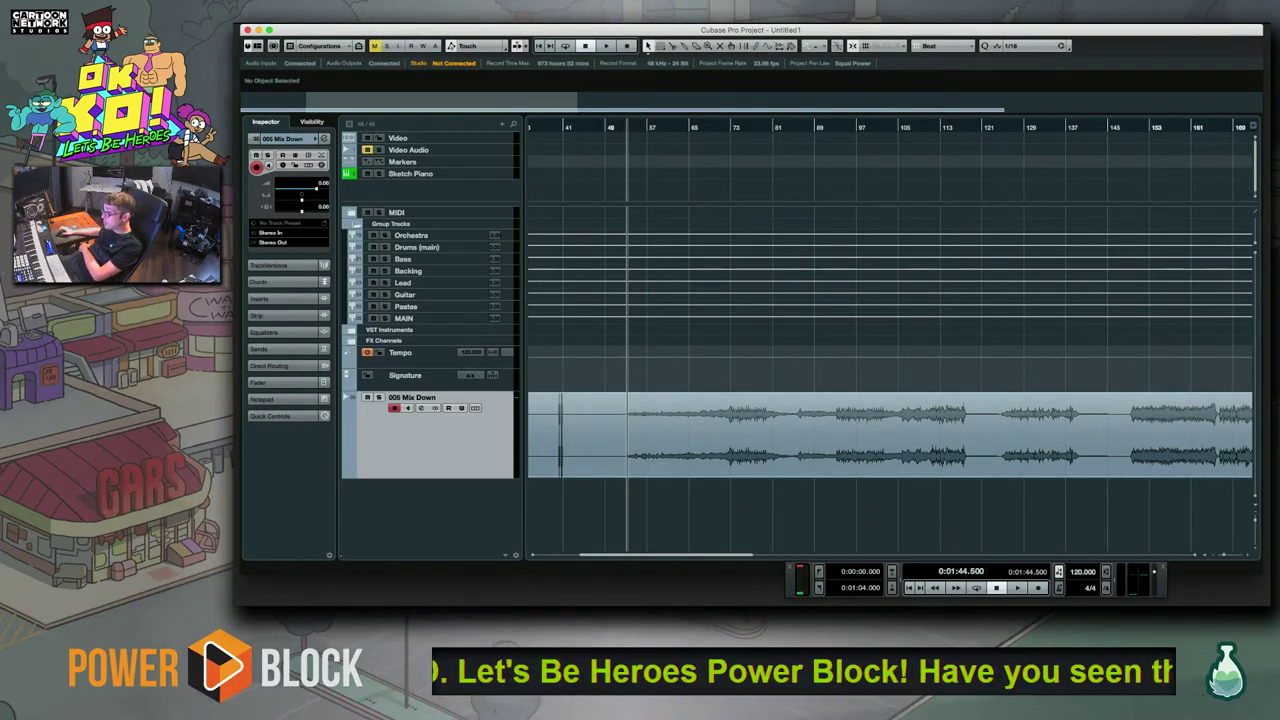
pyautogui.press('super+Tab')
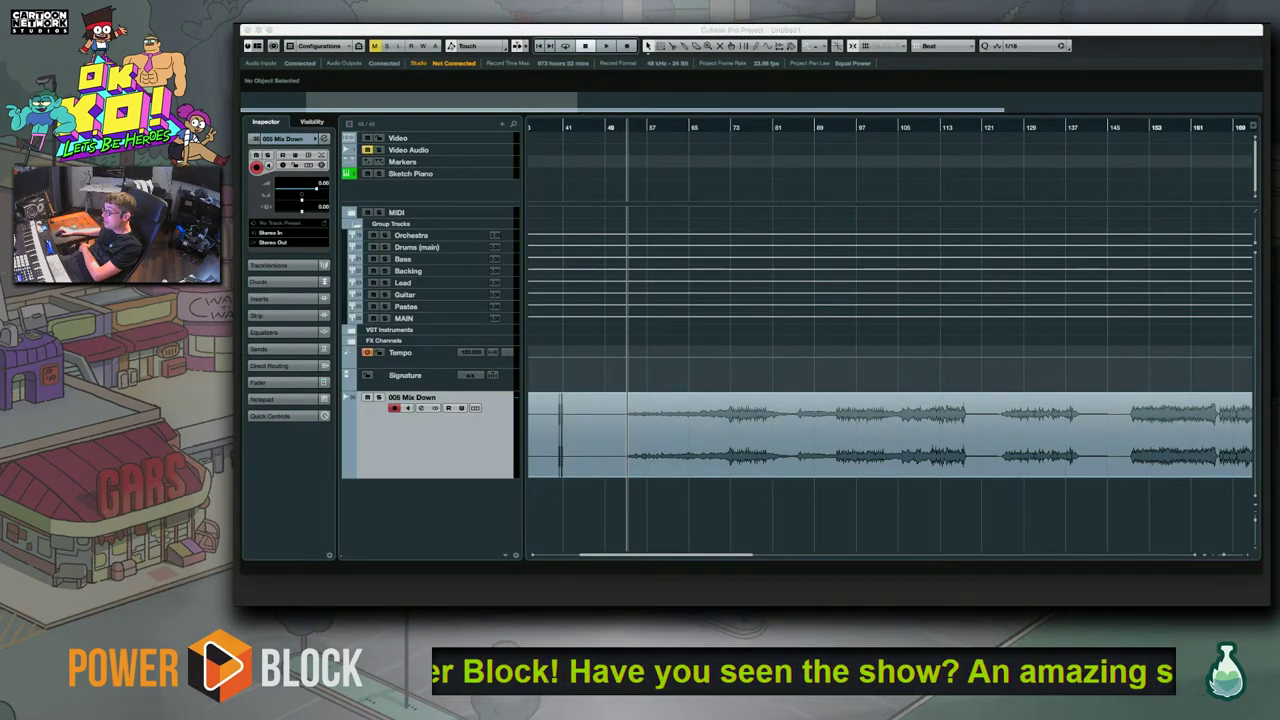